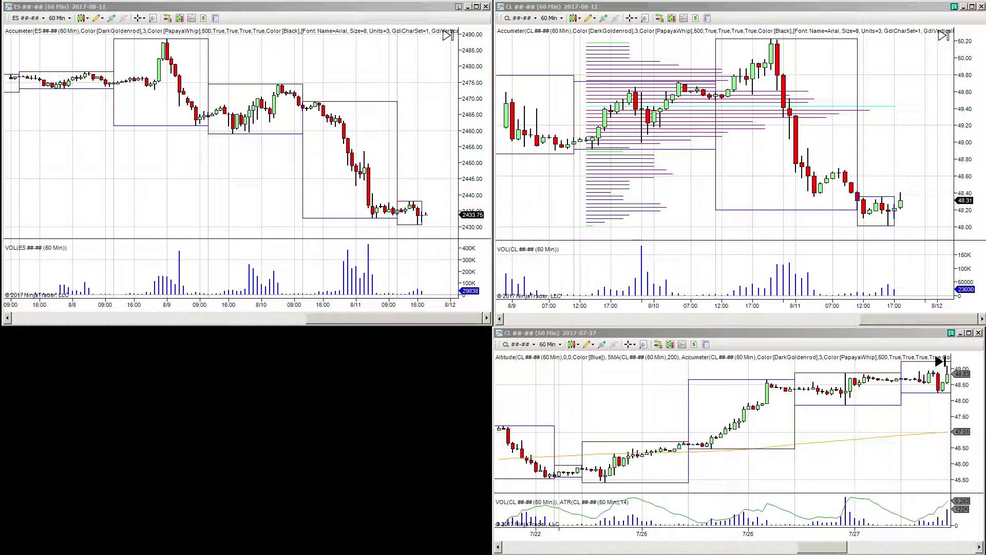
# Step: Scroll the ES 60-minute chart back in time
pyautogui.scroll(10, 424, 201)
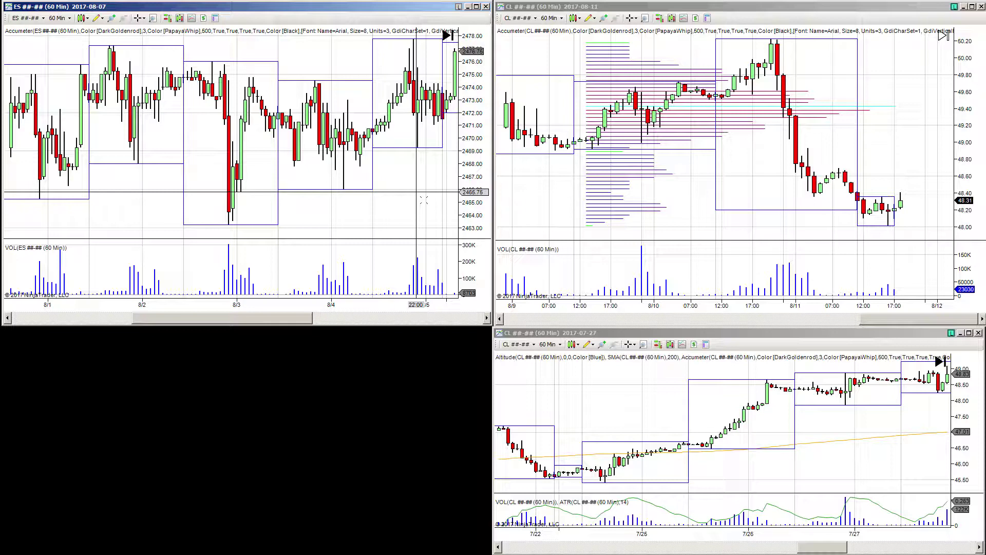
# Step: Maximize the ES chart and zoom in so the 8/1–8/4 bars appear wider
pyautogui.doubleClick(343, 8)
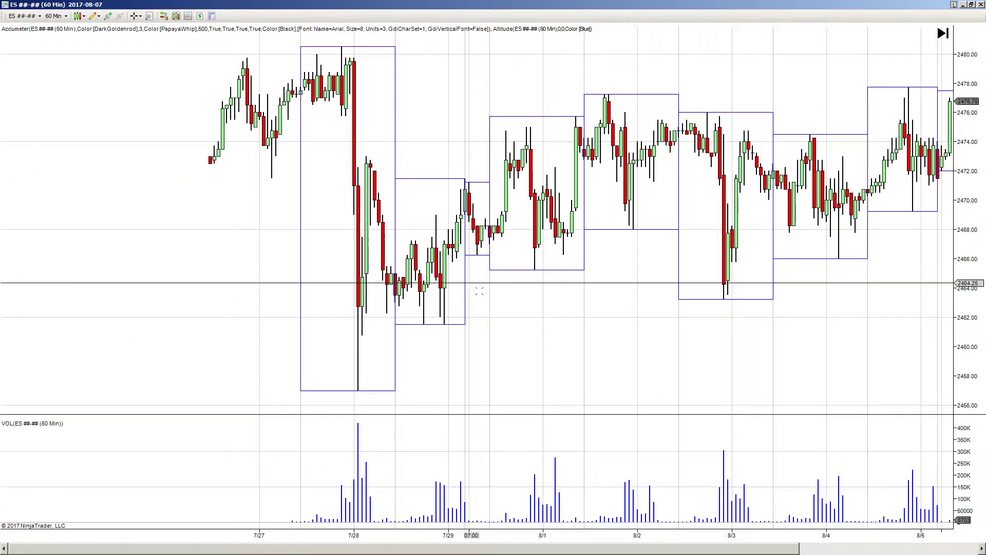
pyautogui.scroll(5, 477, 539)
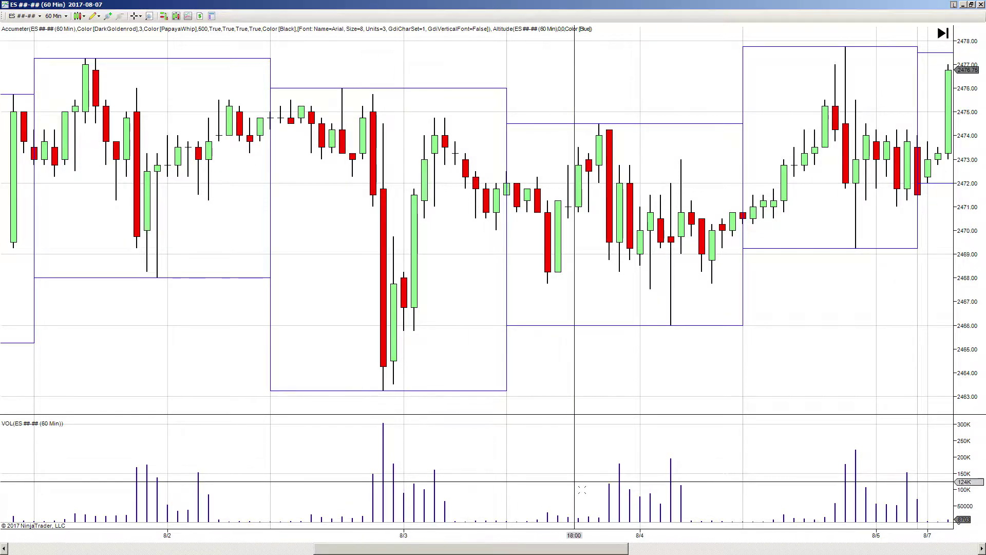
pyautogui.scroll(3, 543, 545)
pyautogui.moveTo(478, 433); pyautogui.dragTo(797, 434)
pyautogui.moveTo(482, 536); pyautogui.dragTo(563, 540)
pyautogui.scroll(-3, 531, 453)
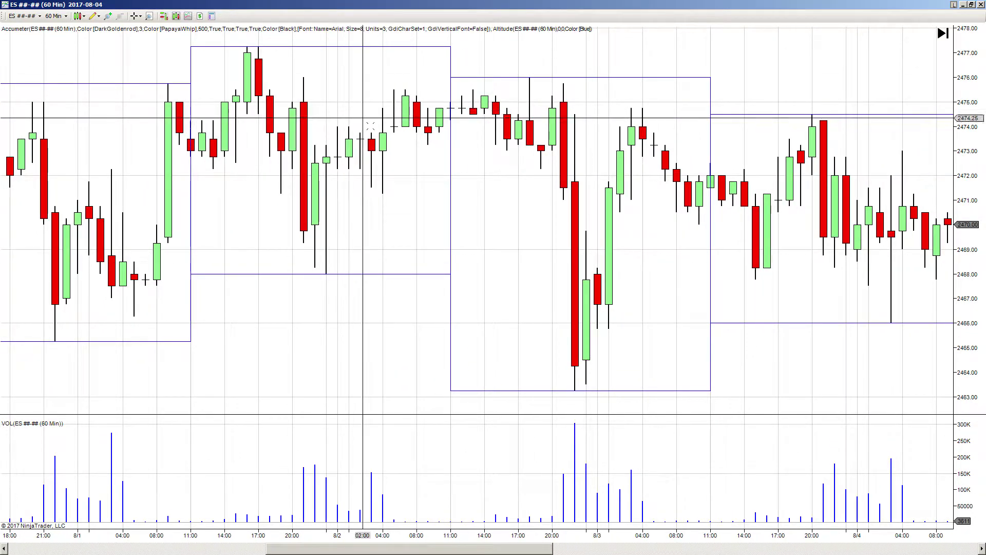
# Step: Draw ellipses around the 8/1 low, the next swing low and the 8/2 box low
pyautogui.click(93, 17)
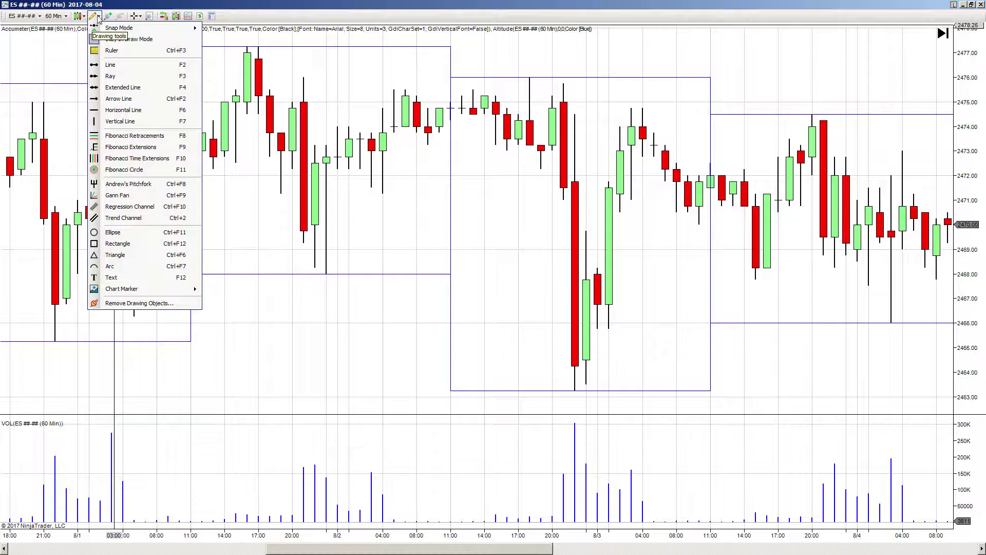
pyautogui.click(99, 19)
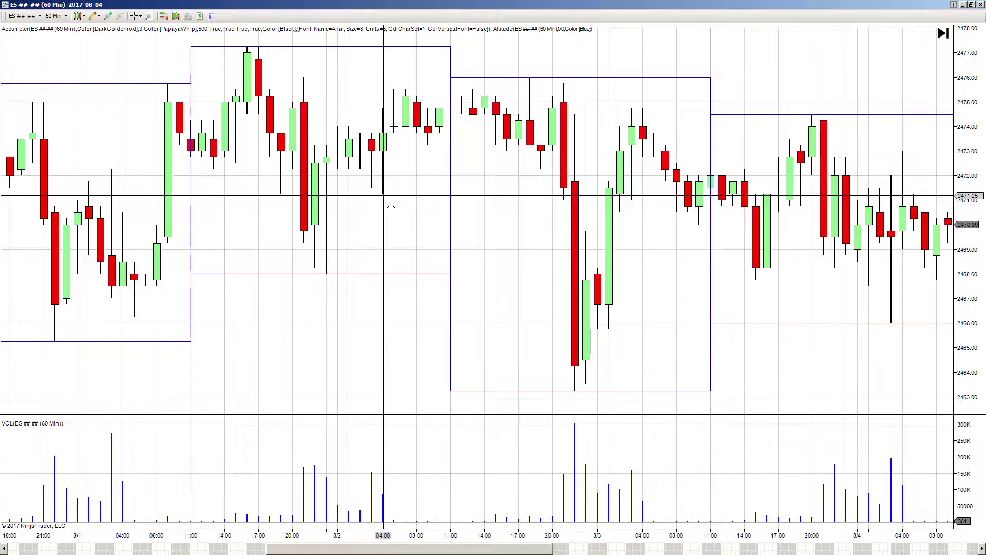
pyautogui.click(95, 16)
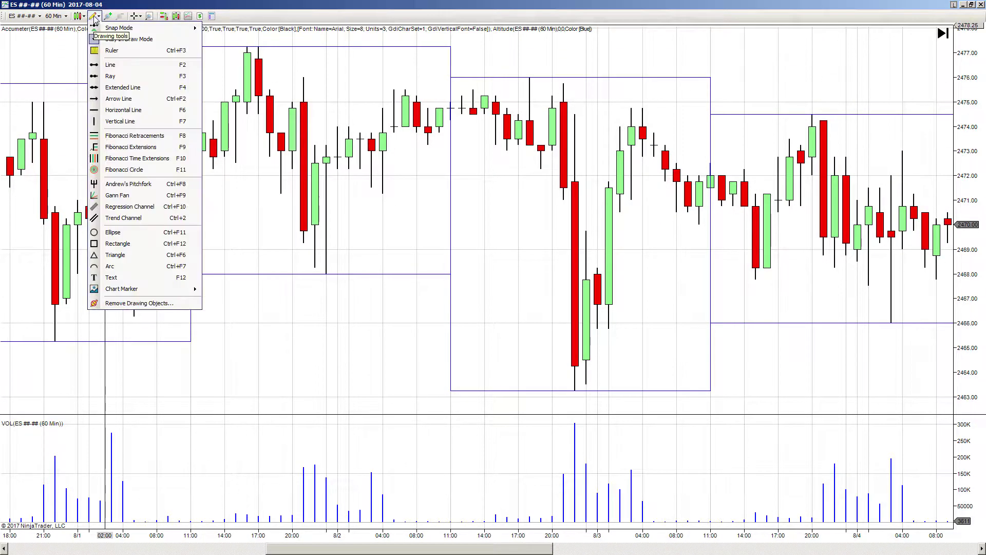
pyautogui.click(131, 235)
pyautogui.click(51, 338)
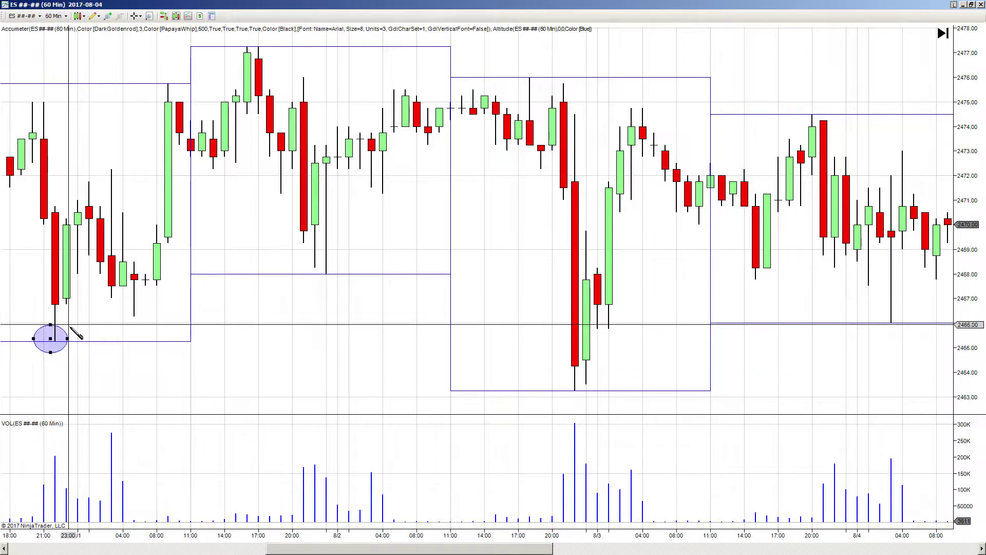
pyautogui.click(69, 327)
pyautogui.click(136, 311)
pyautogui.click(148, 322)
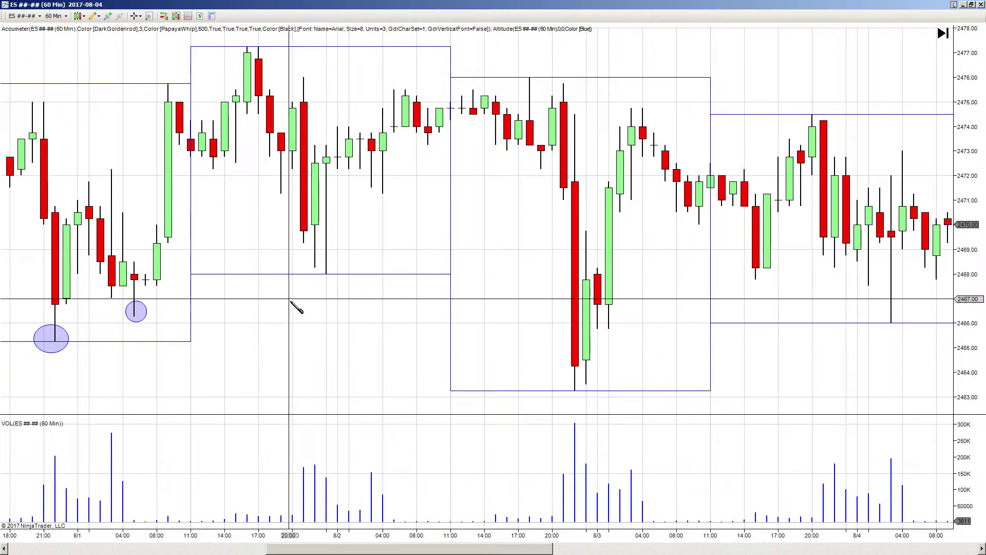
pyautogui.click(326, 271)
pyautogui.click(344, 253)
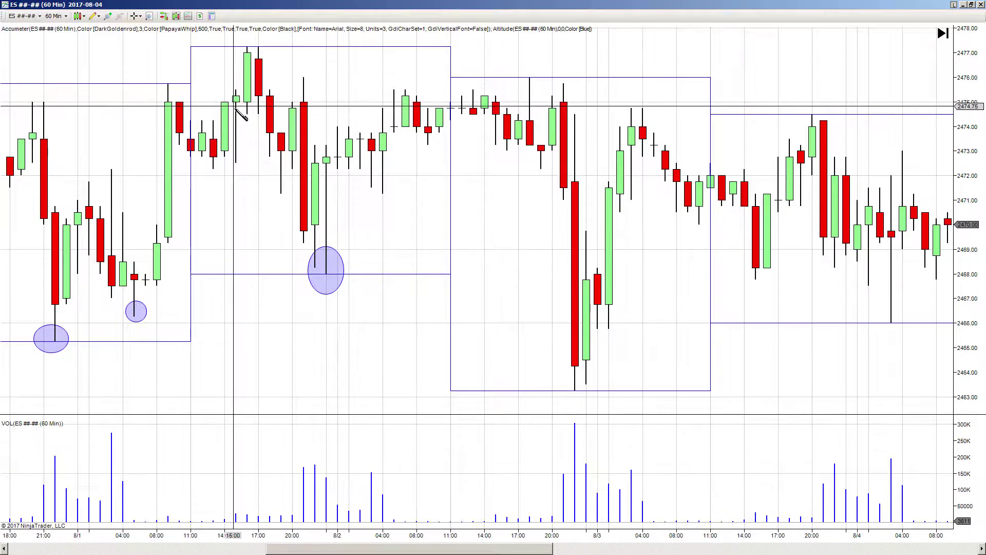
# Step: Add ellipses around the 8/1 08:00 and 17:00 swing highs, then pan the chart
pyautogui.click(169, 89)
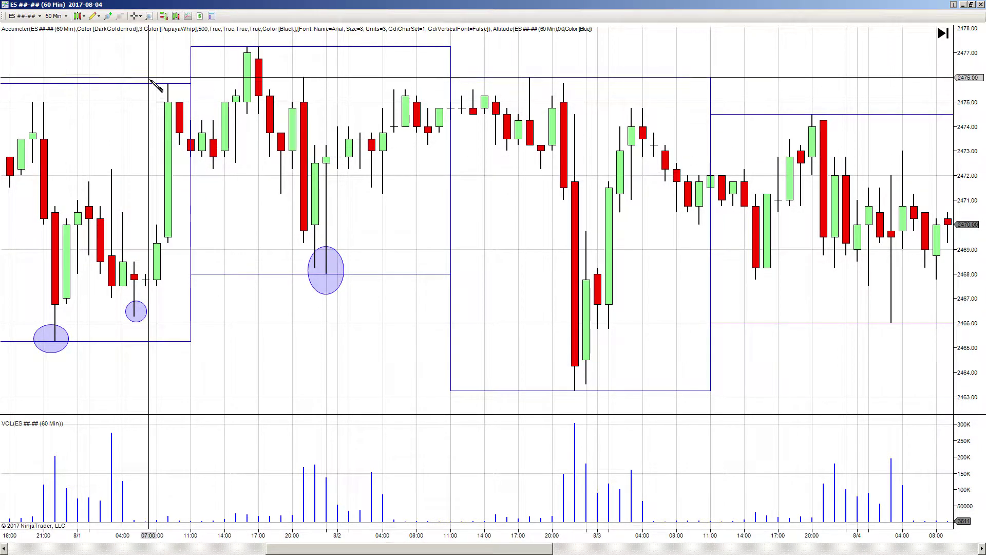
pyautogui.click(189, 78)
pyautogui.click(253, 49)
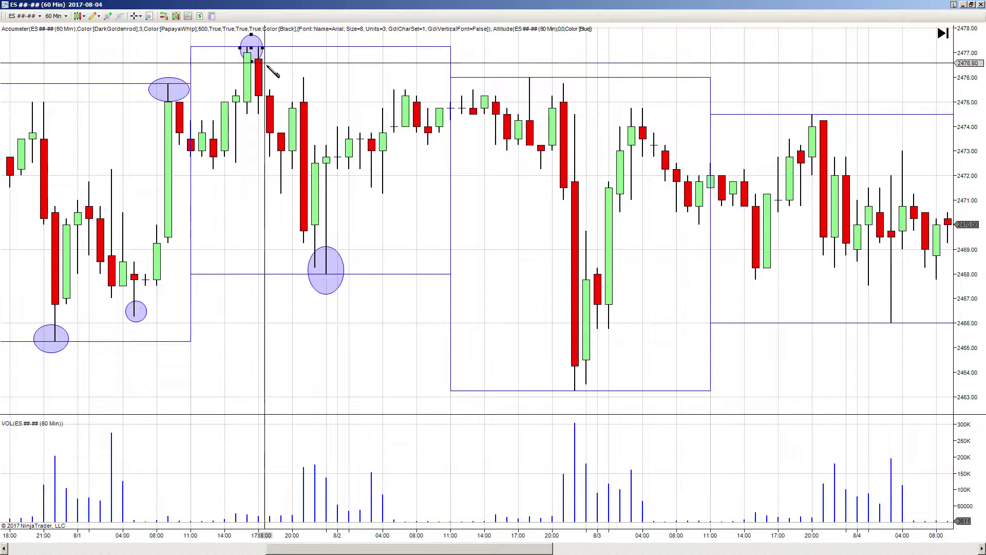
pyautogui.click(268, 36)
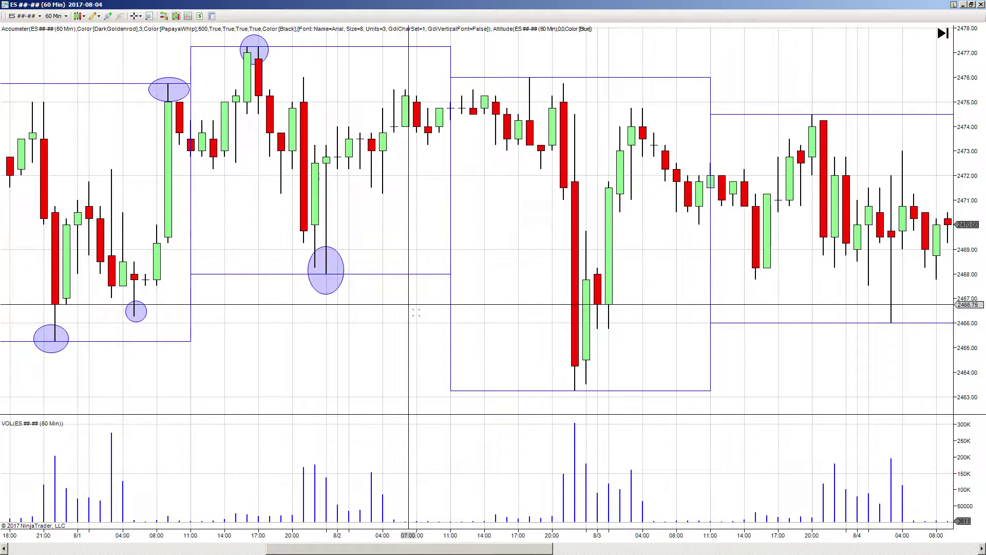
pyautogui.moveTo(412, 377); pyautogui.dragTo(302, 334)
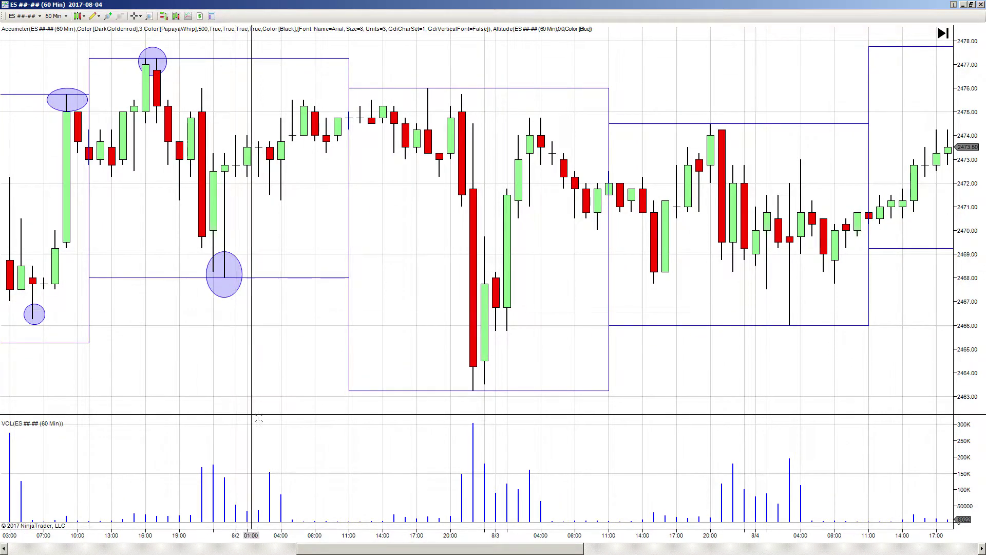
# Step: Place horizontal lines at about 2468 and near 2466
pyautogui.click(98, 18)
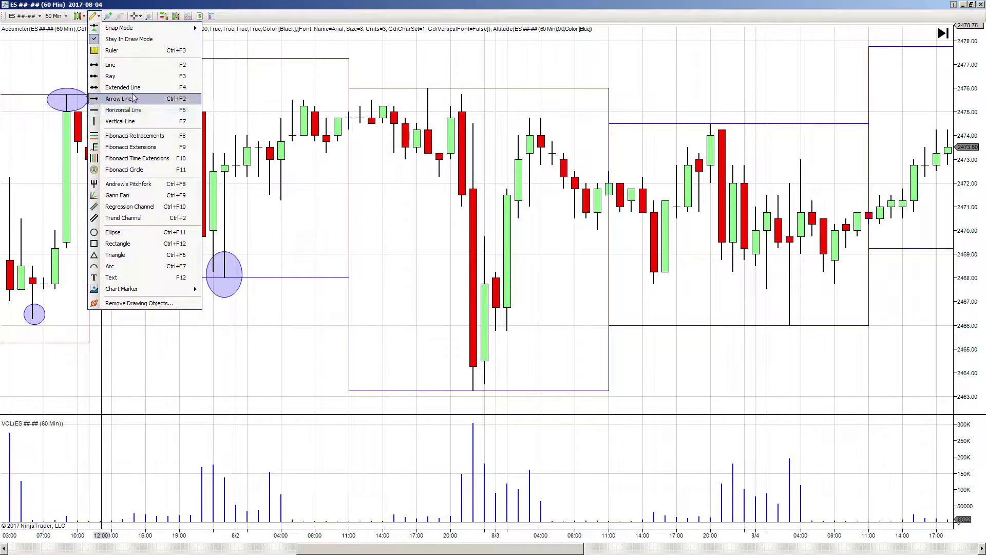
pyautogui.click(129, 110)
pyautogui.click(253, 278)
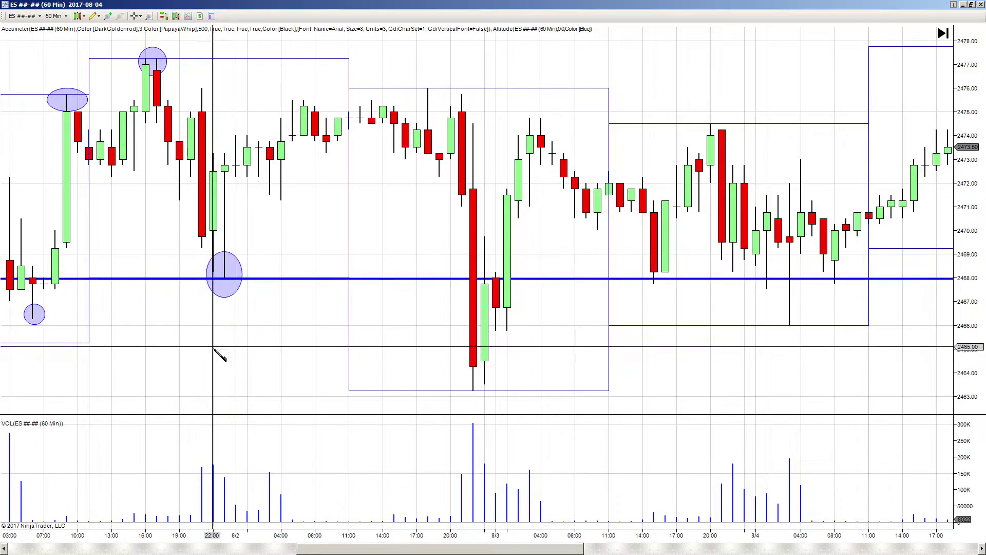
pyautogui.click(227, 319)
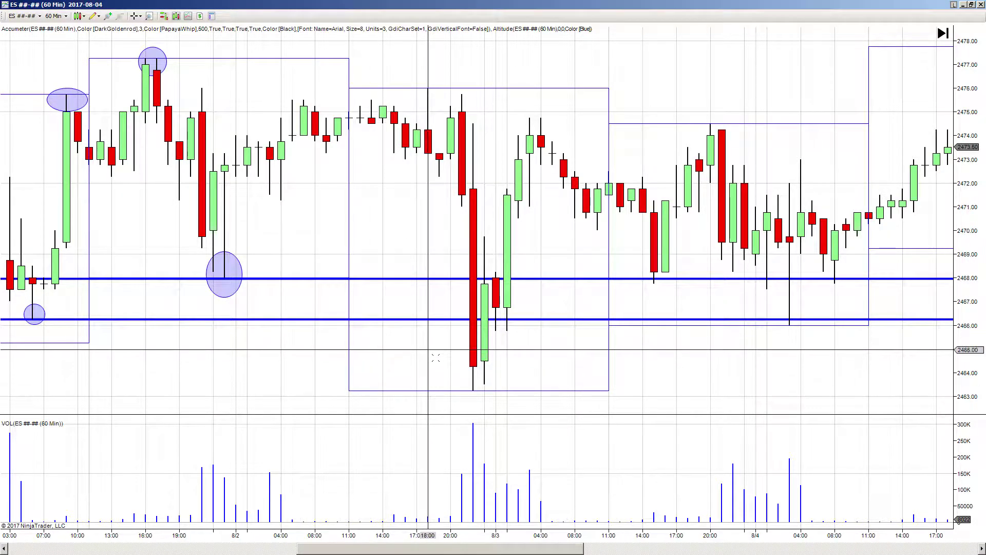
# Step: Circle the big 8/3 red candle's low and its volume spike with ellipses
pyautogui.click(94, 17)
pyautogui.click(195, 233)
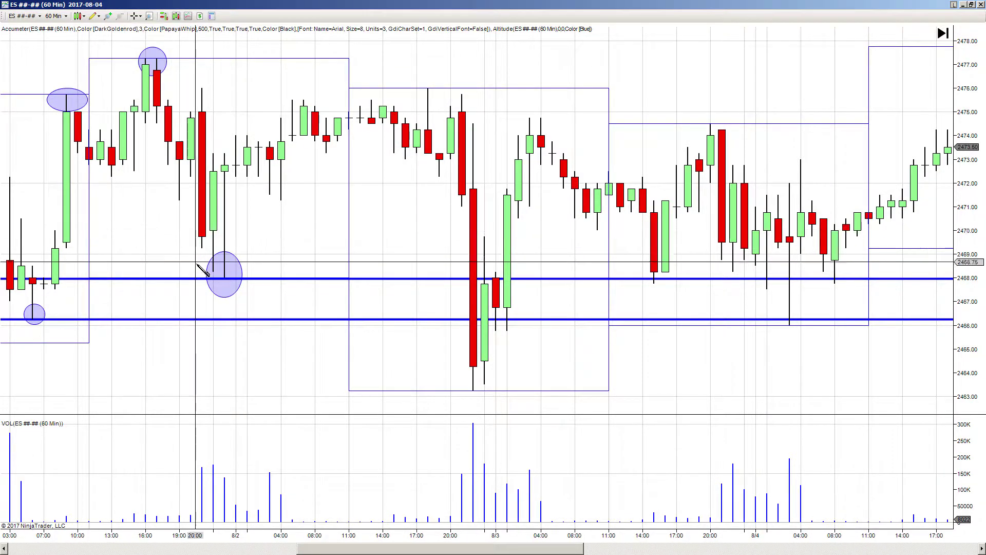
pyautogui.moveTo(449, 373); pyautogui.dragTo(489, 400)
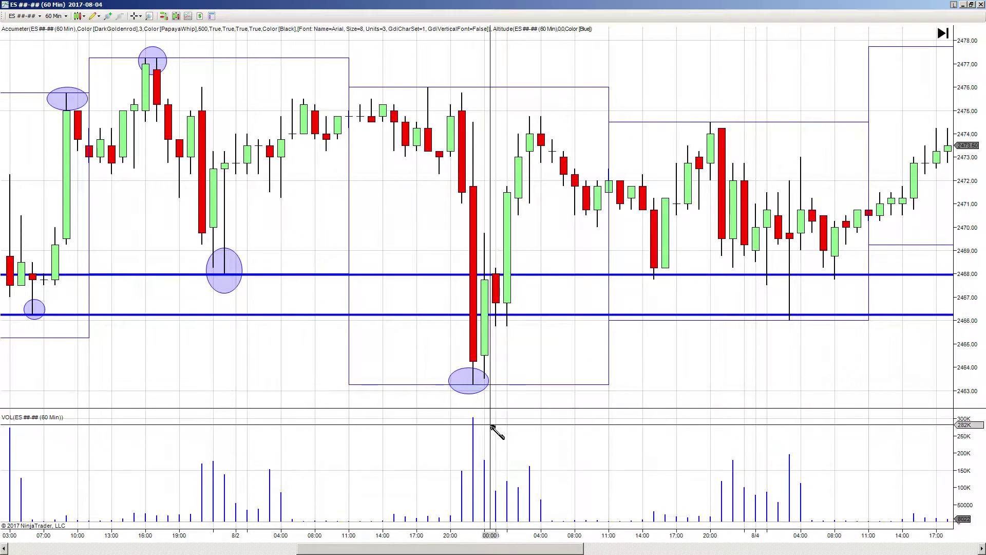
pyautogui.moveTo(493, 427); pyautogui.dragTo(458, 414)
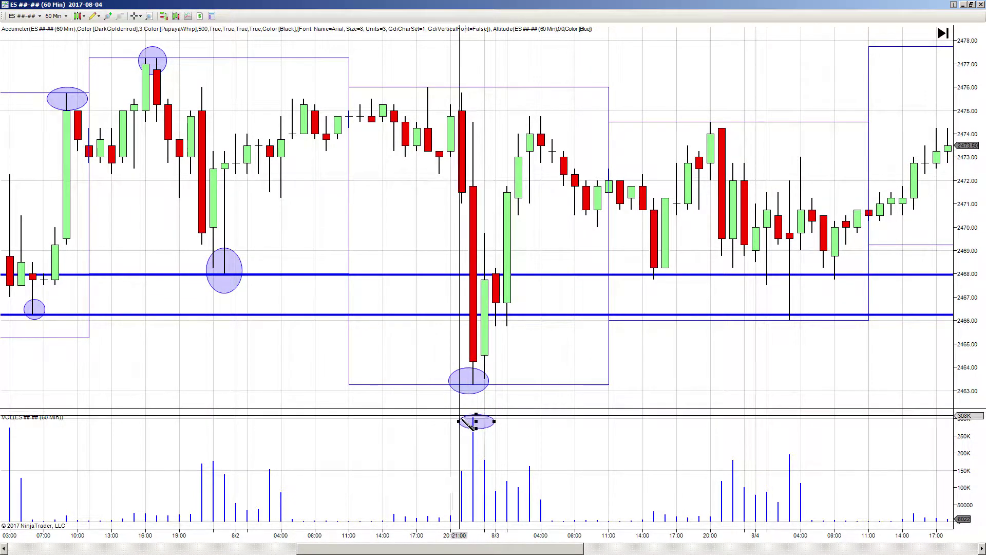
pyautogui.click(453, 452)
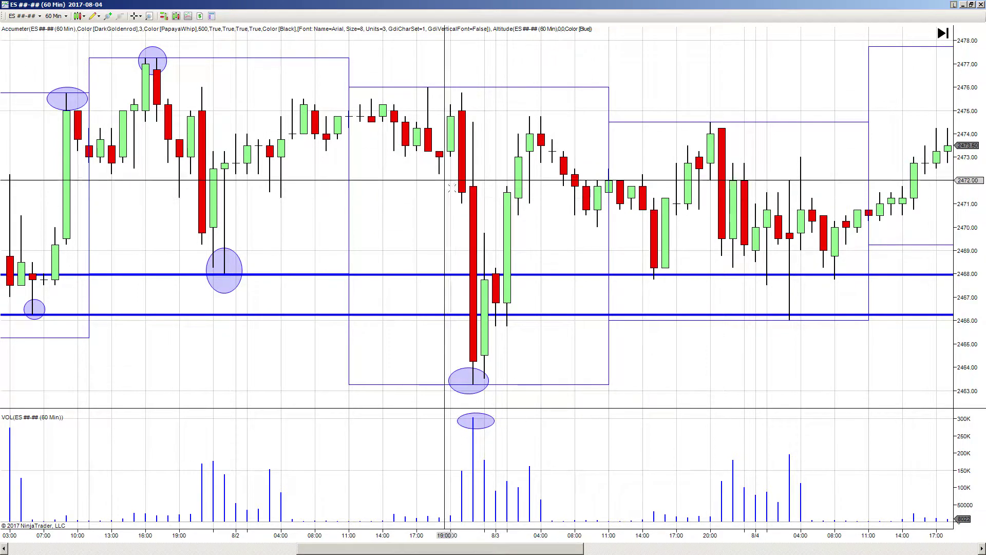
# Step: Outline the big 8/3 red candle with a rectangle
pyautogui.click(100, 17)
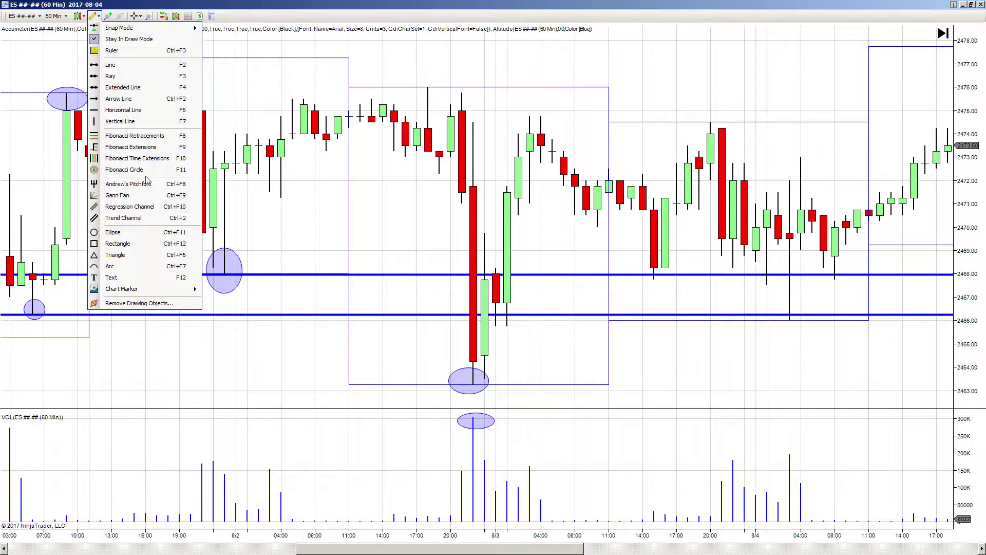
pyautogui.click(117, 244)
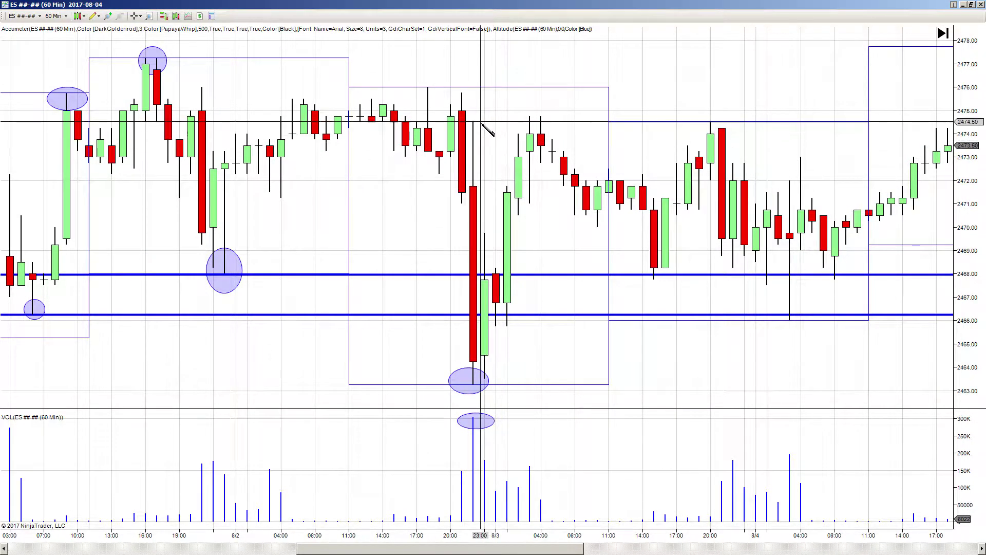
pyautogui.moveTo(474, 120); pyautogui.dragTo(466, 387)
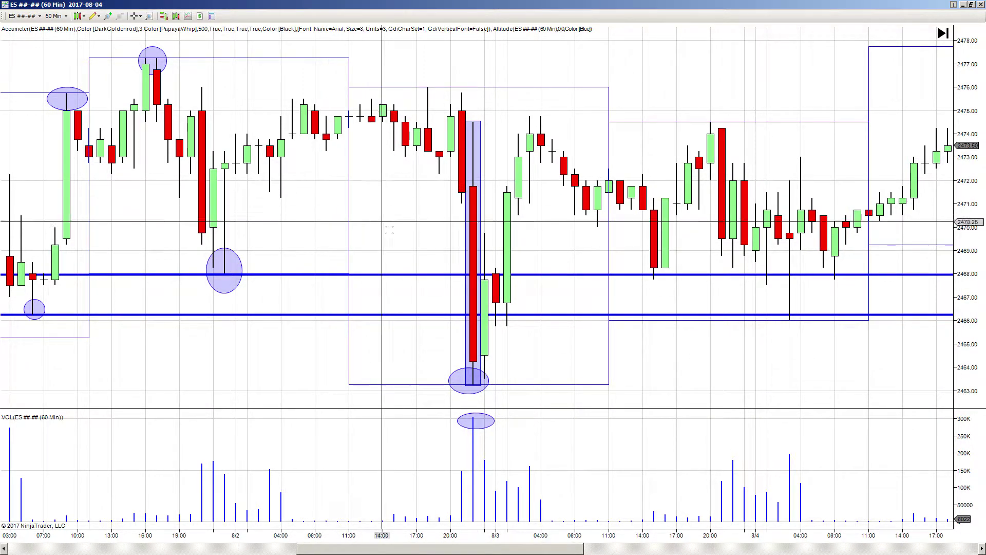
# Step: Draw a rectangle over the adjacent candle and begin one over its volume bar
pyautogui.click(93, 16)
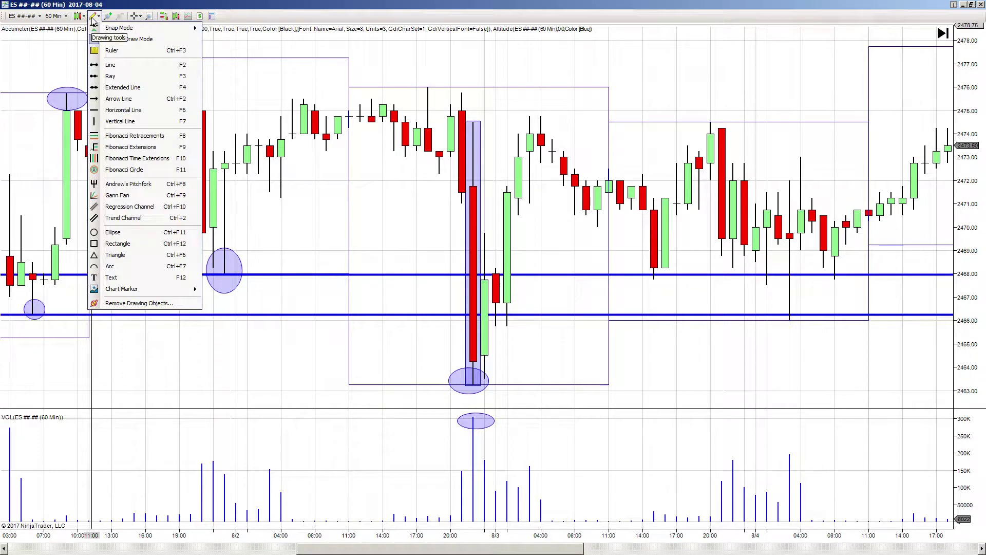
pyautogui.click(117, 243)
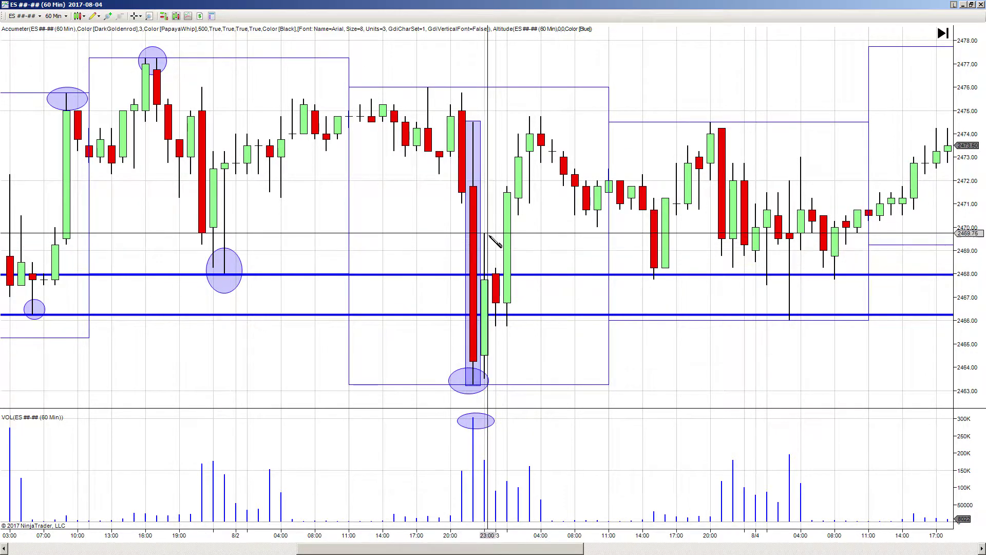
pyautogui.moveTo(487, 233); pyautogui.dragTo(483, 382)
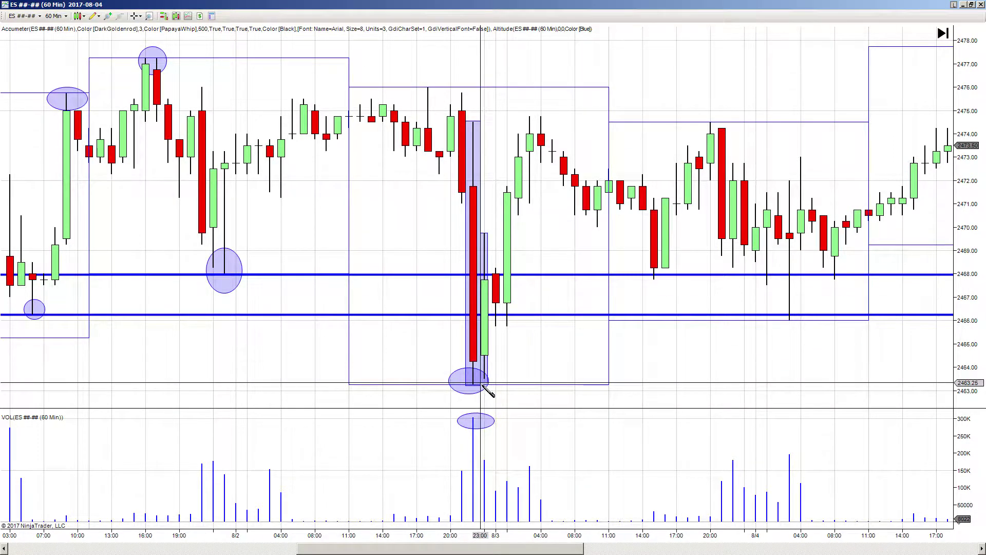
pyautogui.moveTo(484, 451); pyautogui.dragTo(481, 526)
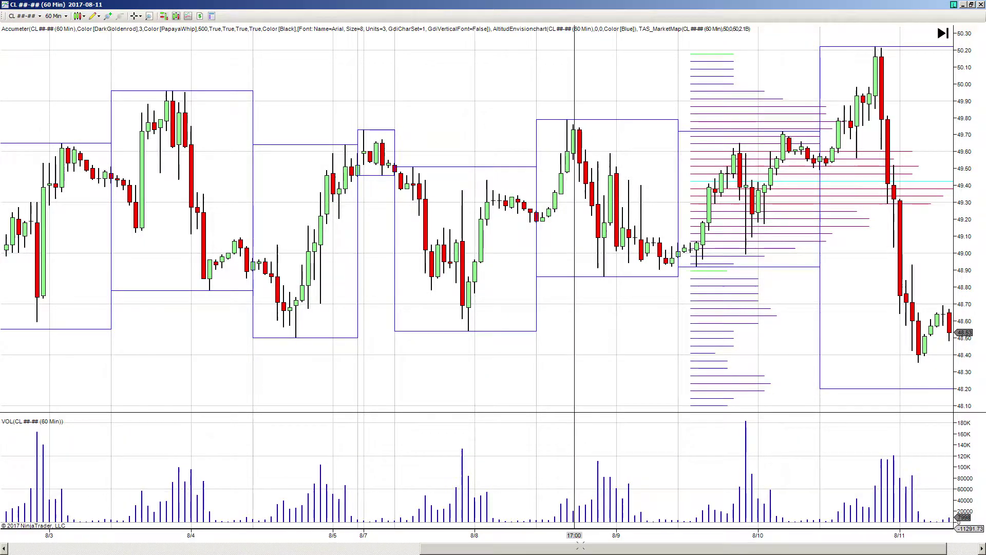
# Step: Widen the bars to show from 8/4, then circle the 8/4 low and 8/7 high
pyautogui.moveTo(581, 545); pyautogui.dragTo(458, 540)
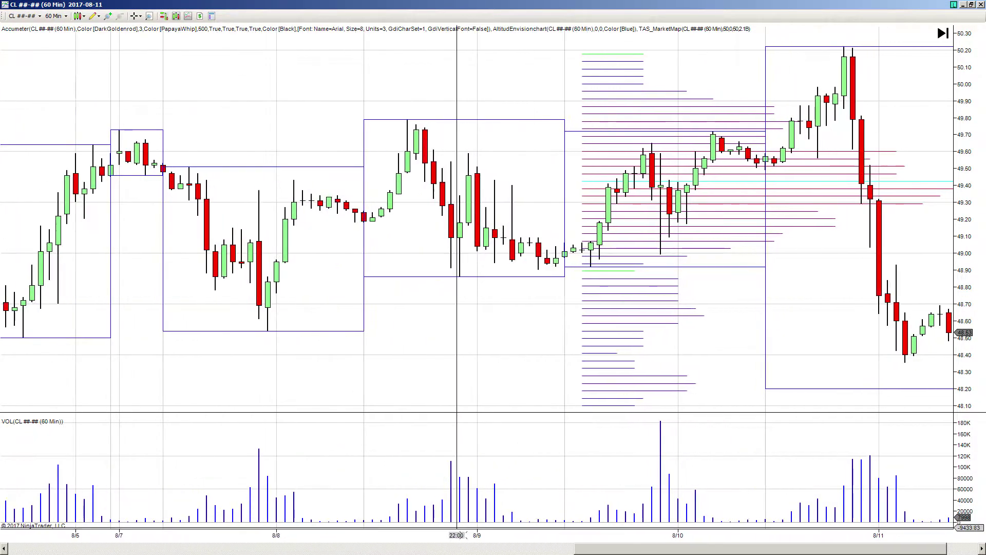
pyautogui.moveTo(527, 395); pyautogui.dragTo(621, 402)
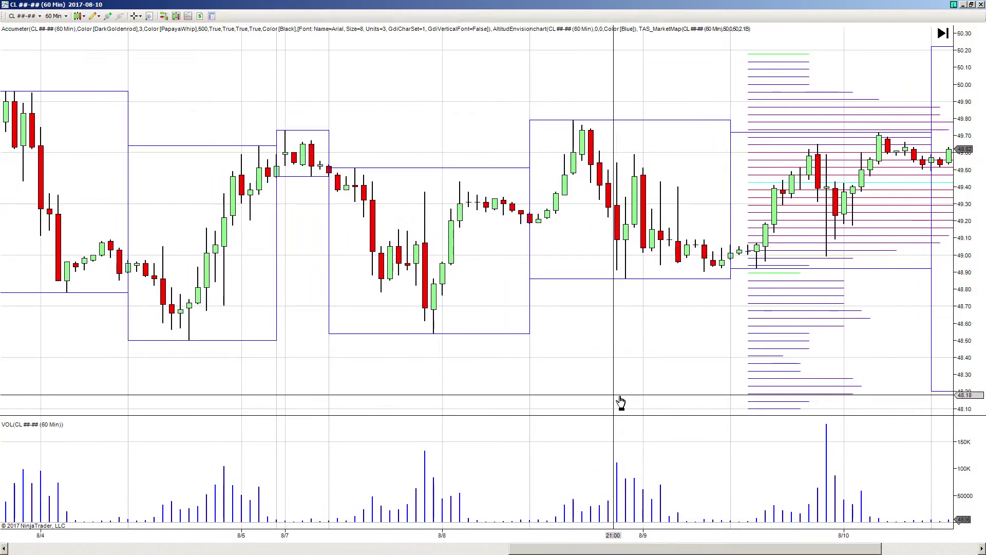
pyautogui.click(98, 17)
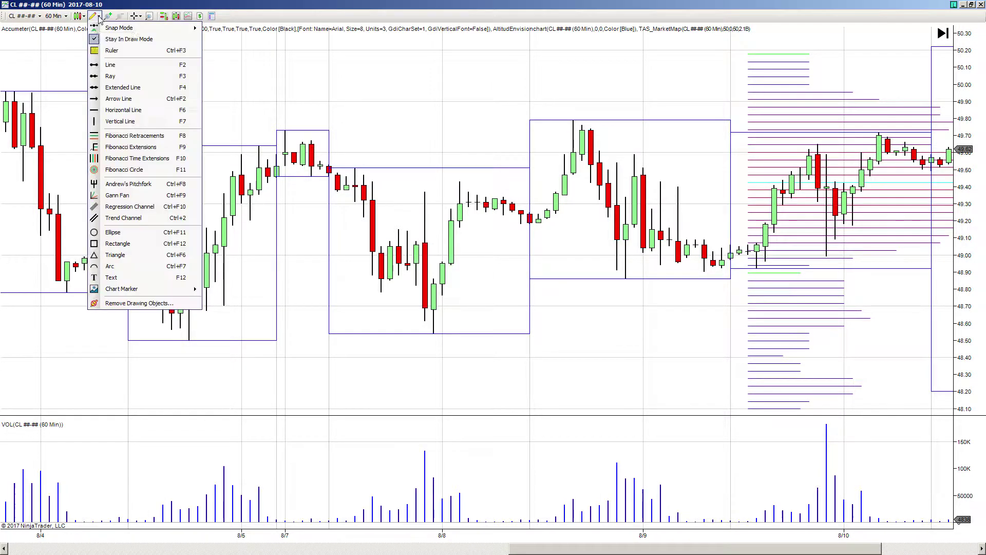
pyautogui.click(137, 233)
pyautogui.click(172, 353)
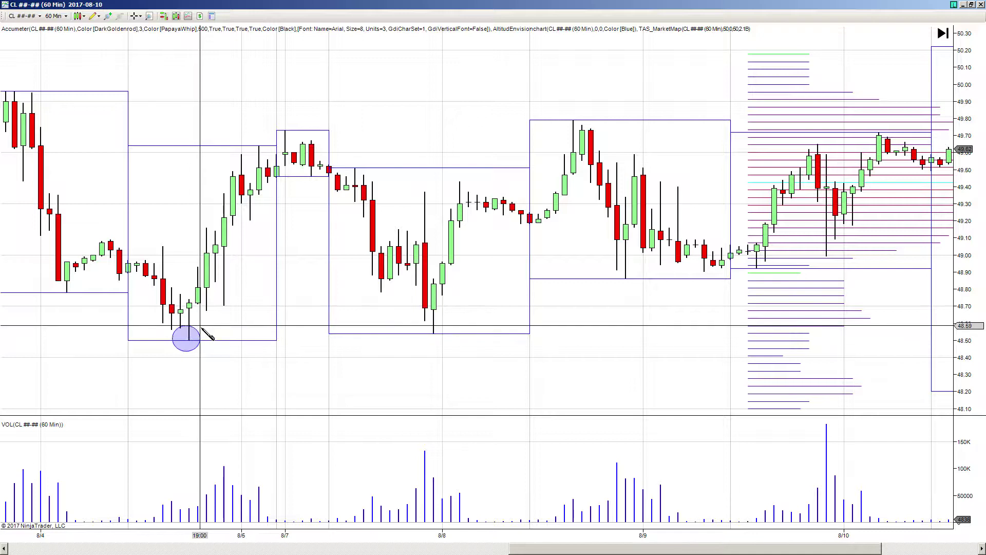
pyautogui.click(201, 327)
pyautogui.click(270, 118)
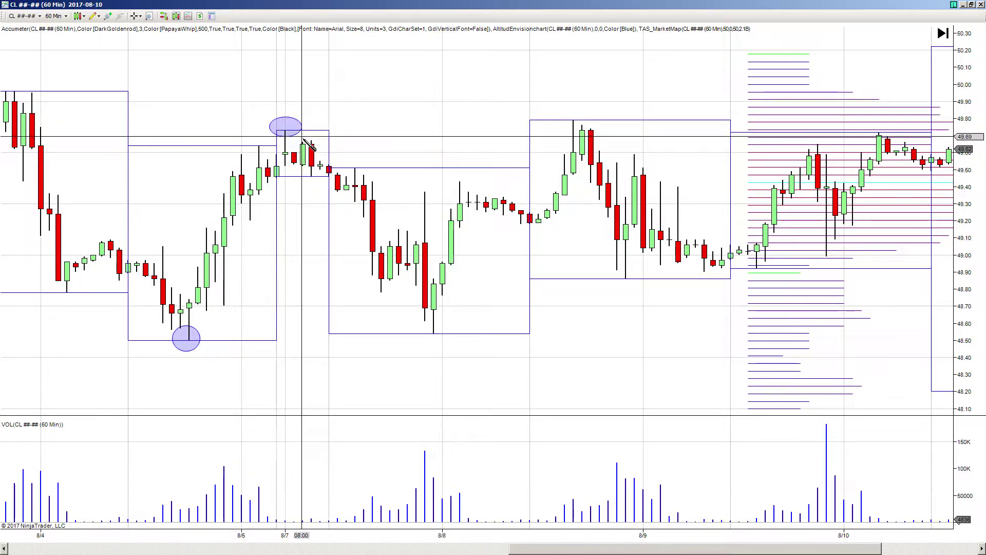
pyautogui.click(302, 136)
# Step: Add ellipses around the 8/8 swing low and the 8/9 swing high
pyautogui.click(429, 339)
pyautogui.click(452, 308)
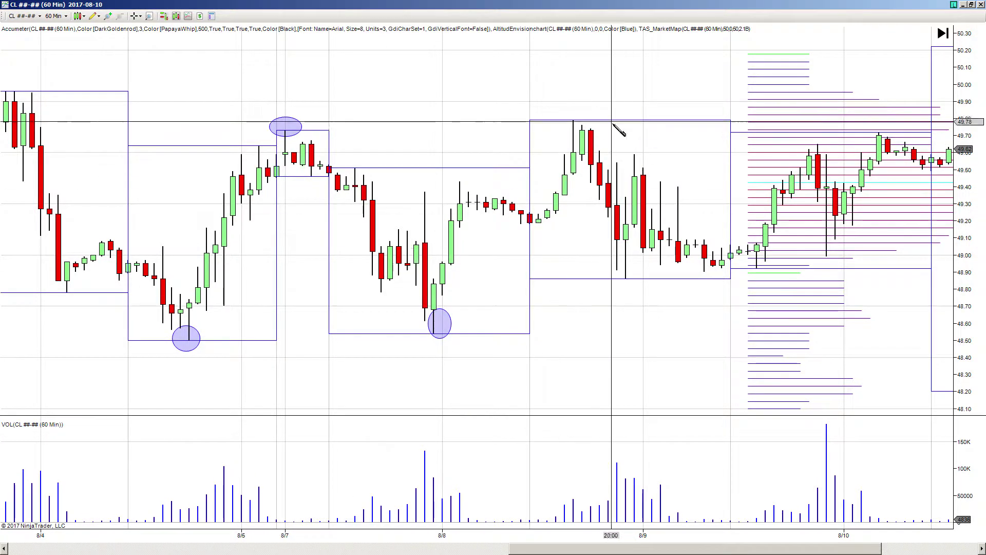
pyautogui.click(567, 108)
pyautogui.click(589, 130)
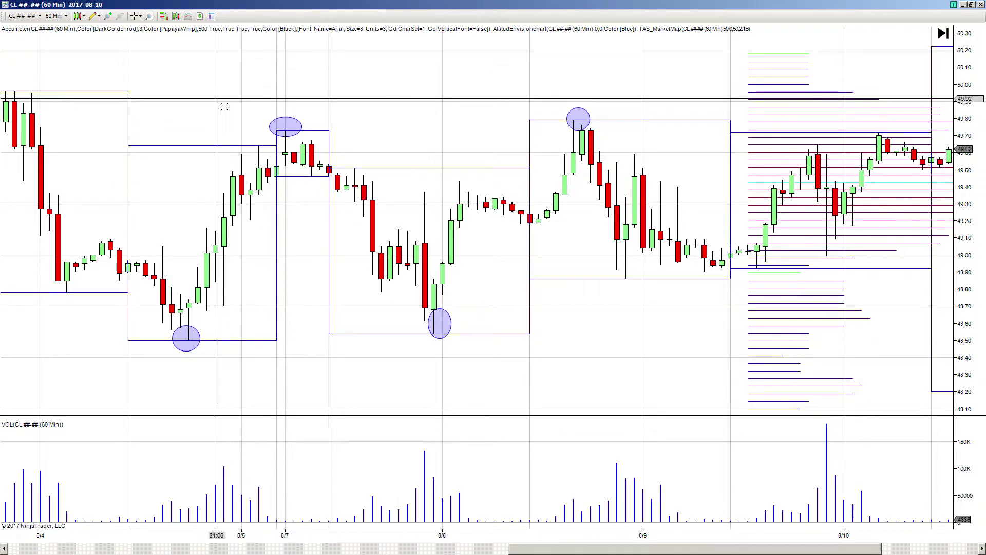
pyautogui.click(96, 16)
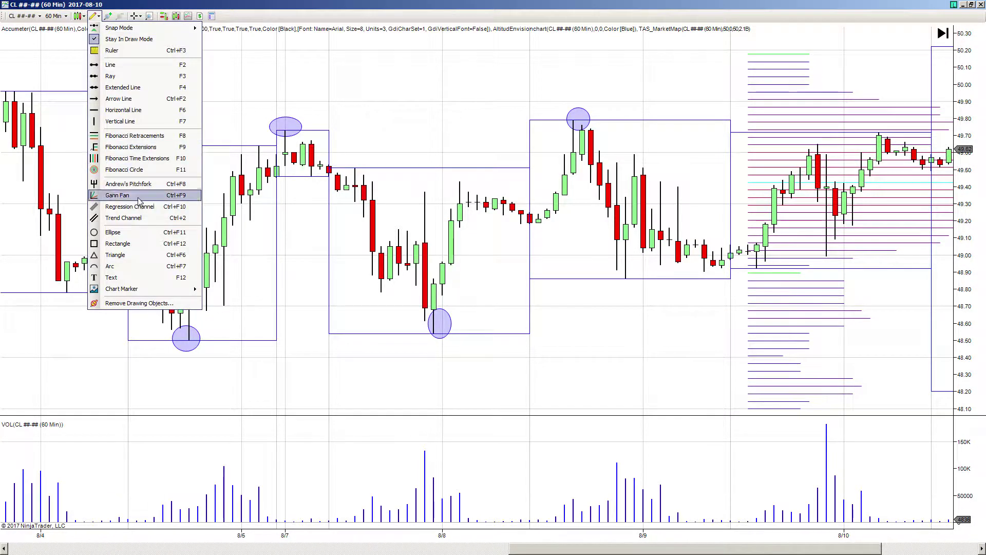
# Step: Draw a rectangle over the tall 8/8 volume spike
pyautogui.click(118, 243)
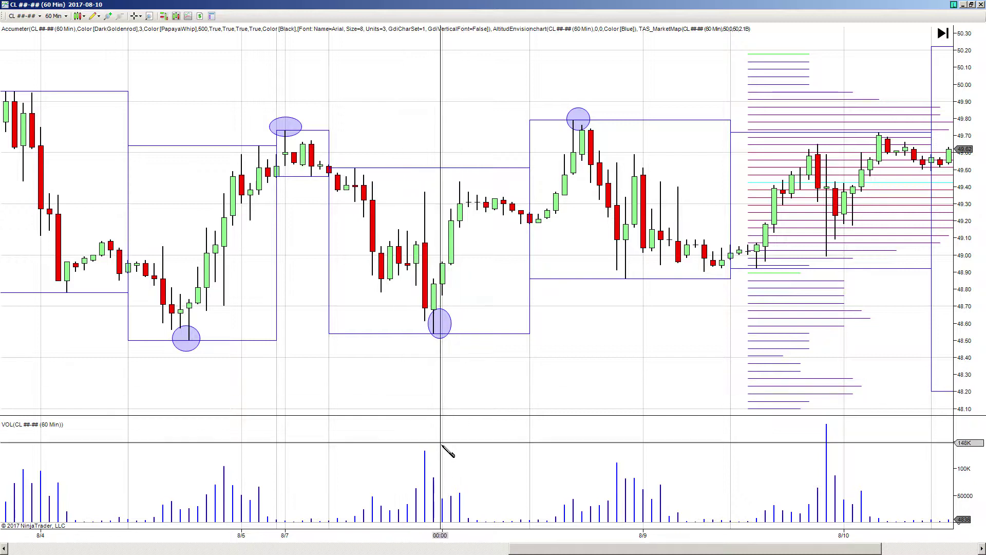
pyautogui.click(419, 446)
pyautogui.click(433, 479)
pyautogui.moveTo(433, 479); pyautogui.dragTo(439, 522)
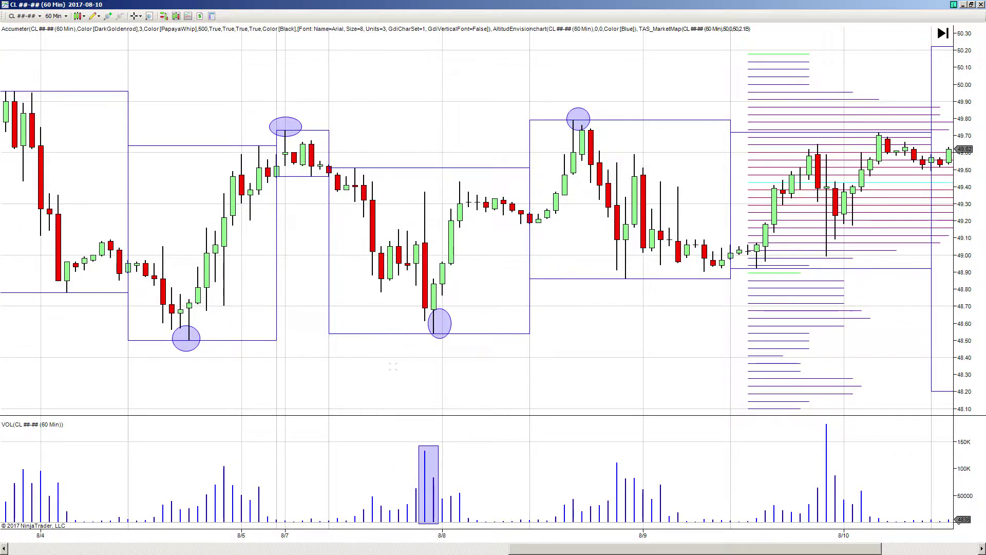
# Step: Draw a rectangle around the smaller volume bars just before 8/8
pyautogui.rightClick(392, 326)
pyautogui.click(376, 306)
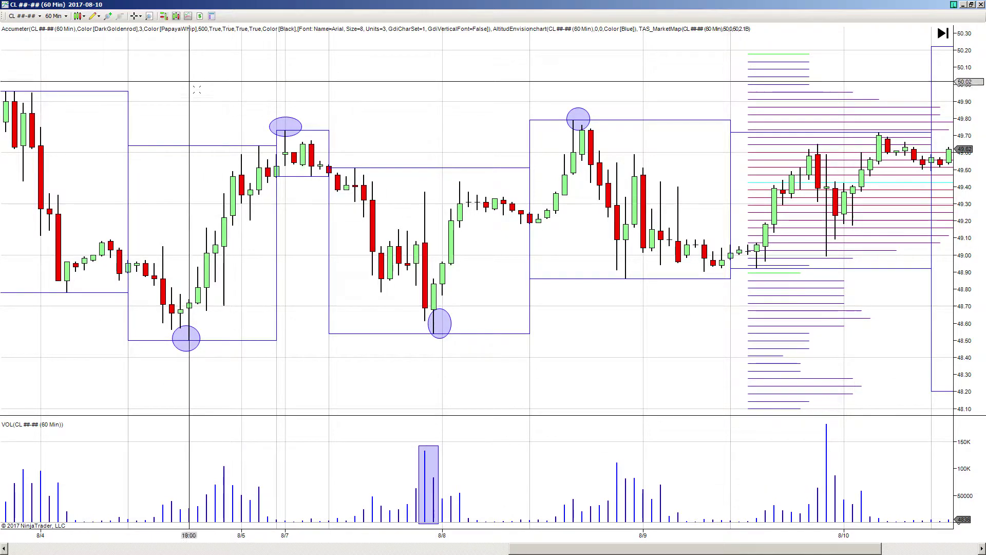
pyautogui.click(94, 16)
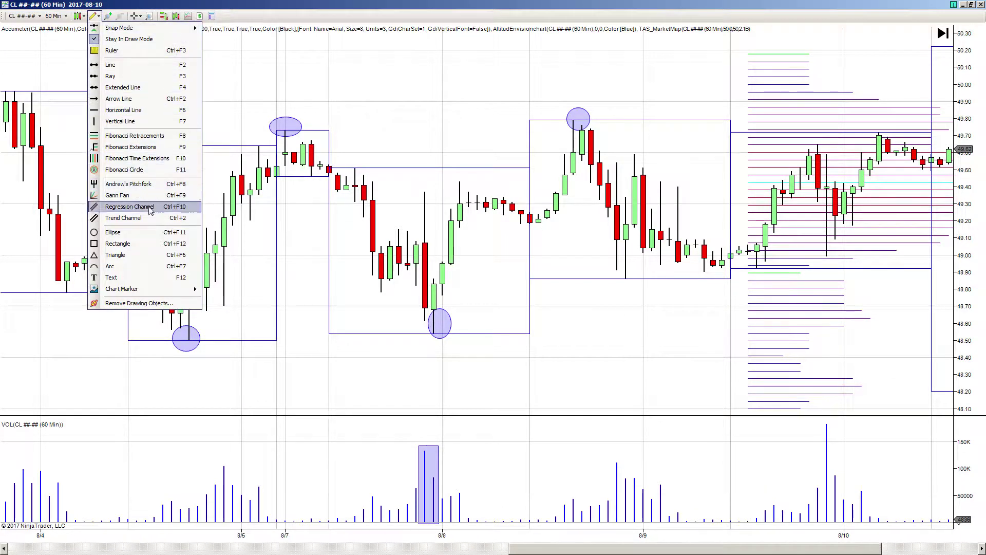
pyautogui.click(136, 244)
pyautogui.click(354, 498)
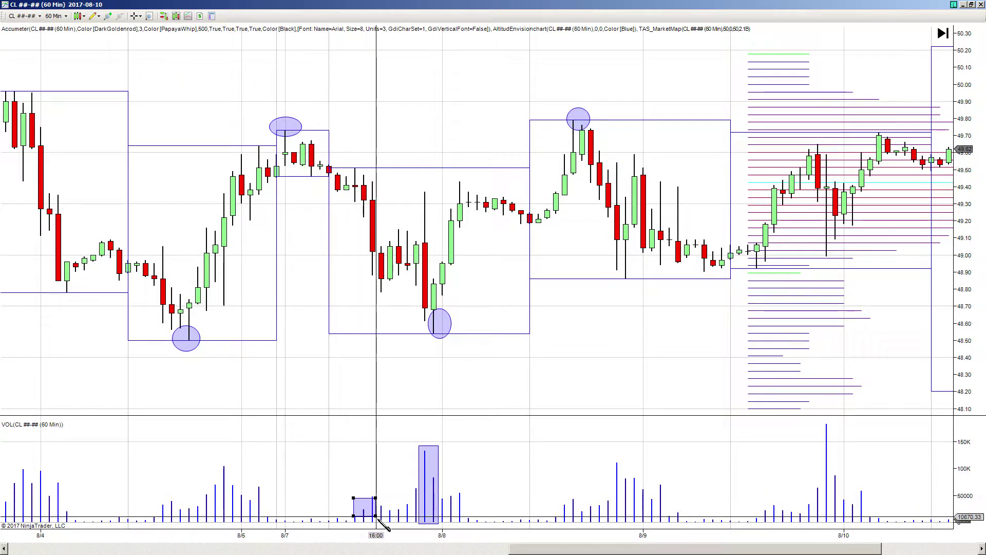
pyautogui.click(386, 522)
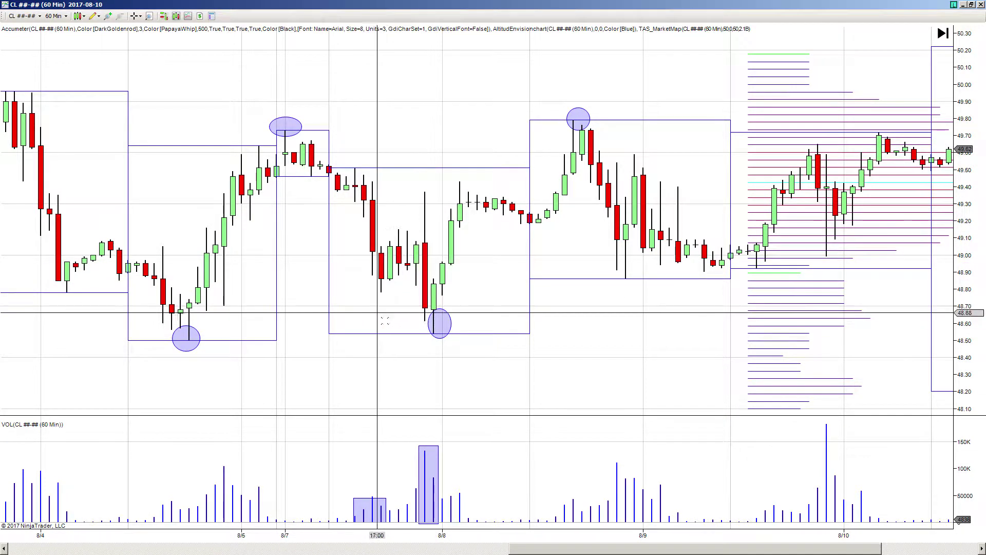
# Step: Draw a rectangle over the late 8/7 down-move bars
pyautogui.click(92, 16)
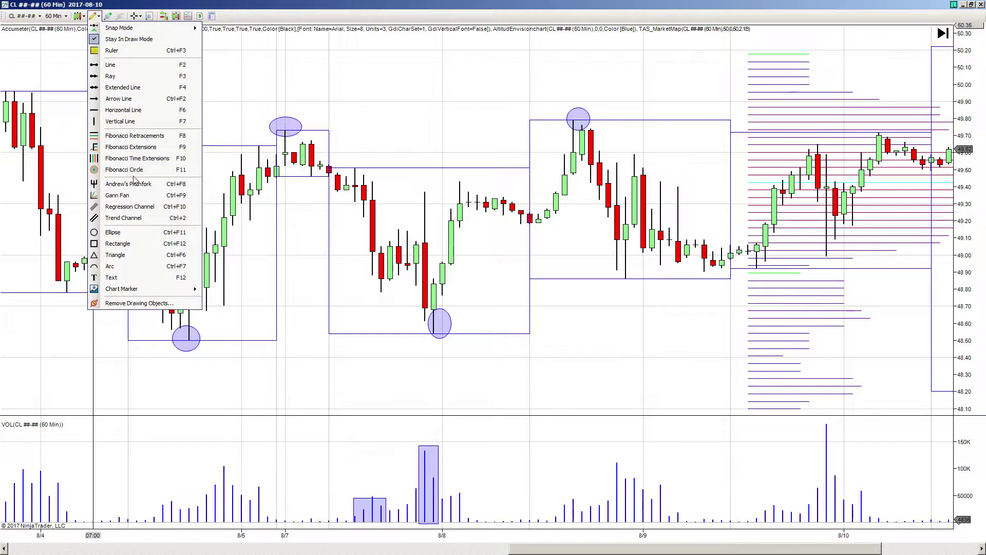
pyautogui.click(126, 244)
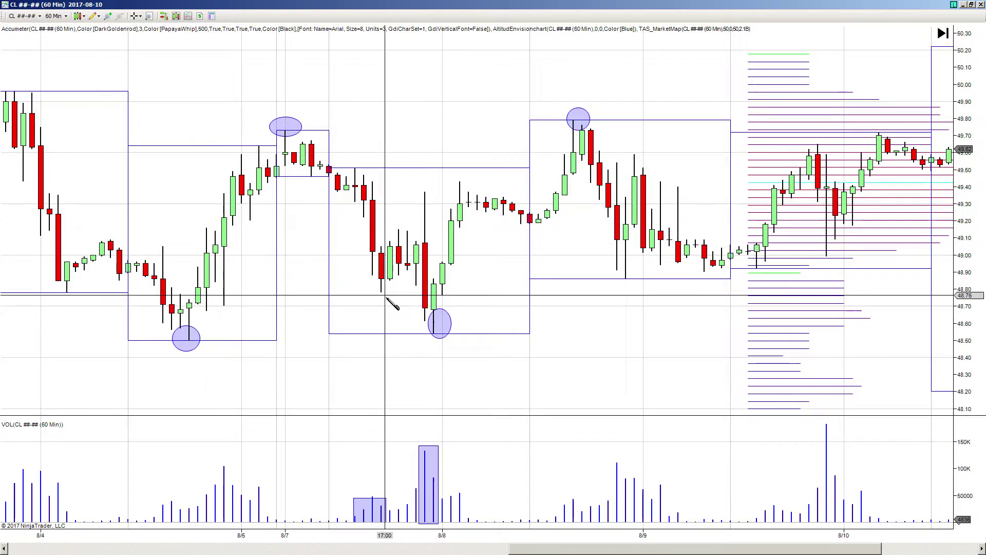
pyautogui.click(354, 221)
pyautogui.click(403, 299)
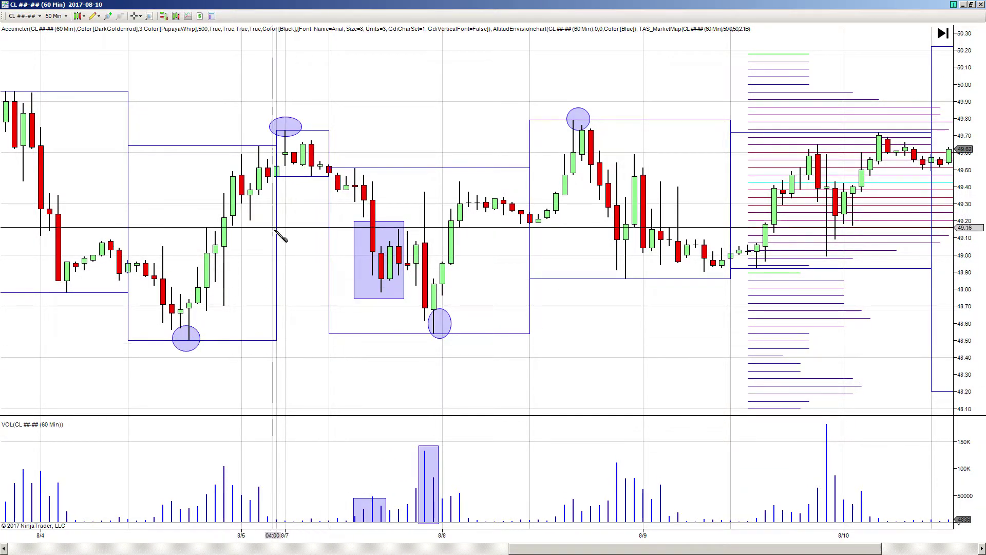
# Step: Place a horizontal line at the 48.50 low and hide the crosshair
pyautogui.click(92, 17)
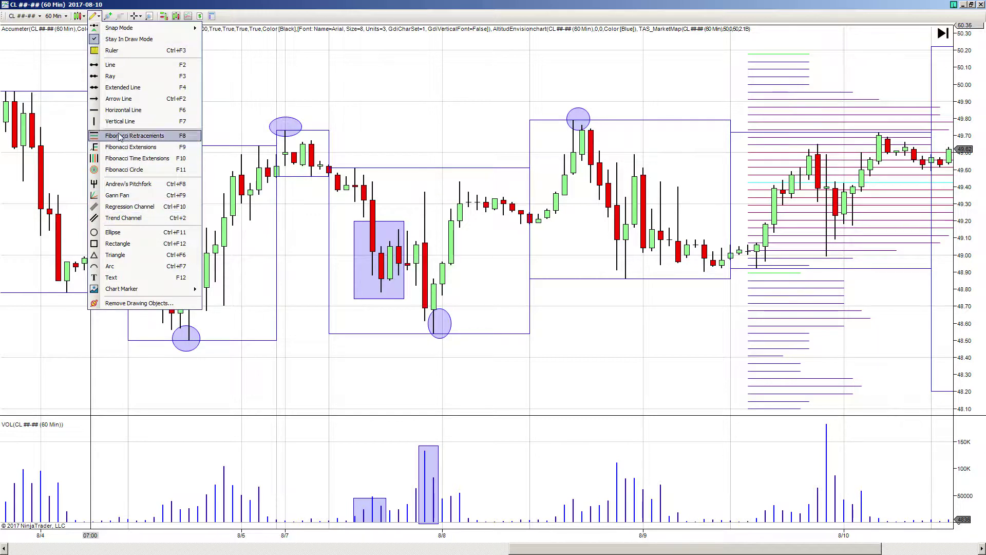
pyautogui.click(128, 110)
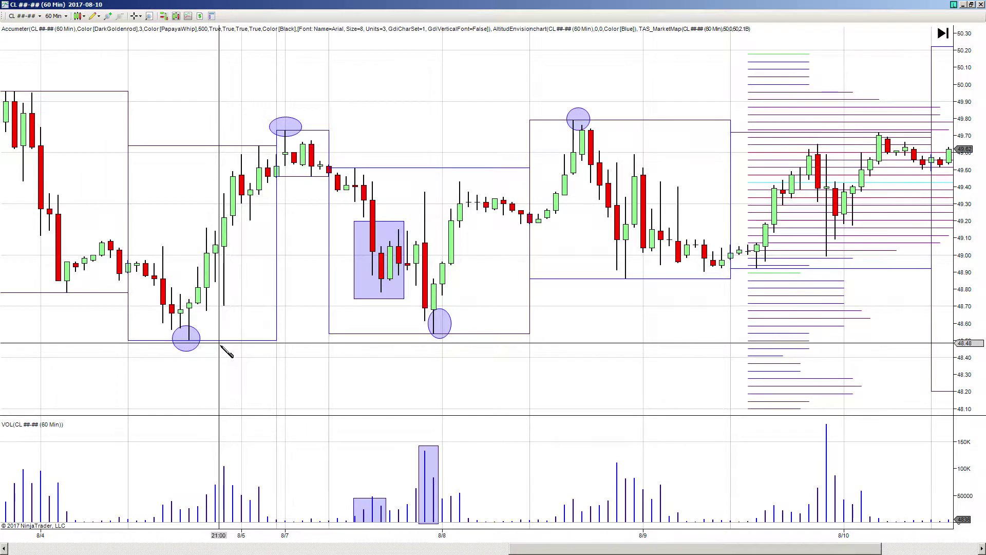
pyautogui.click(221, 341)
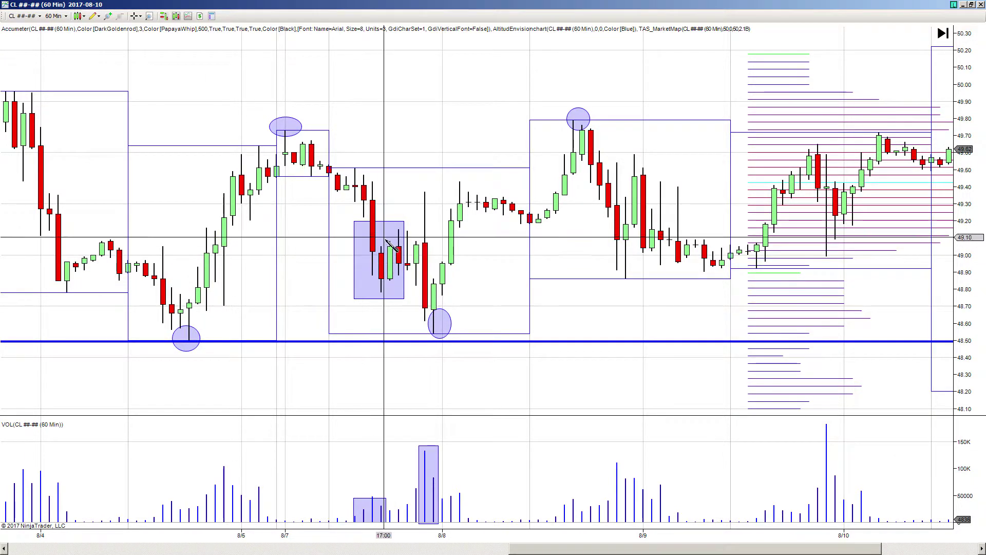
pyautogui.middleClick(385, 270)
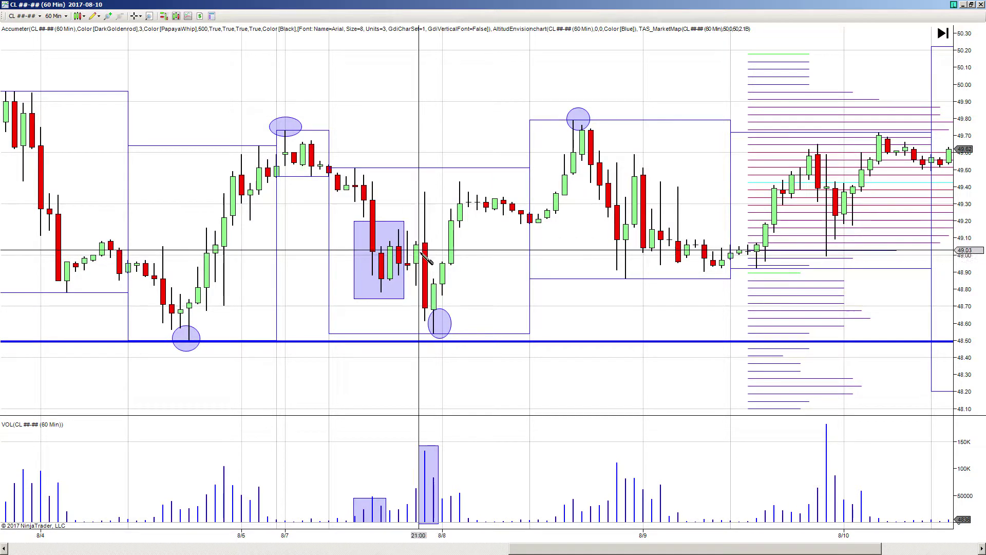
# Step: Draw a larger rectangle from above the 8/8 bars down to the 48.50 line
pyautogui.click(93, 16)
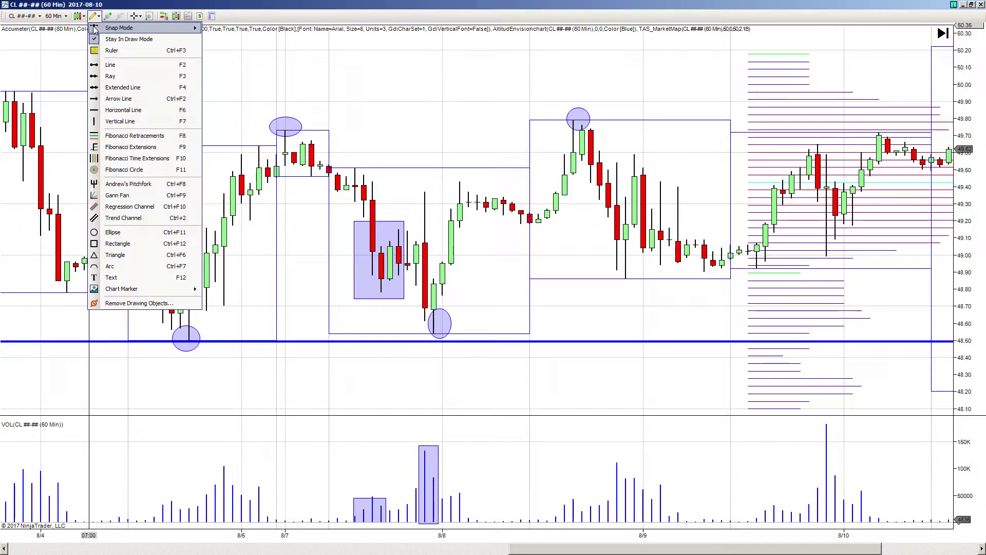
pyautogui.click(128, 244)
pyautogui.click(395, 206)
pyautogui.click(487, 344)
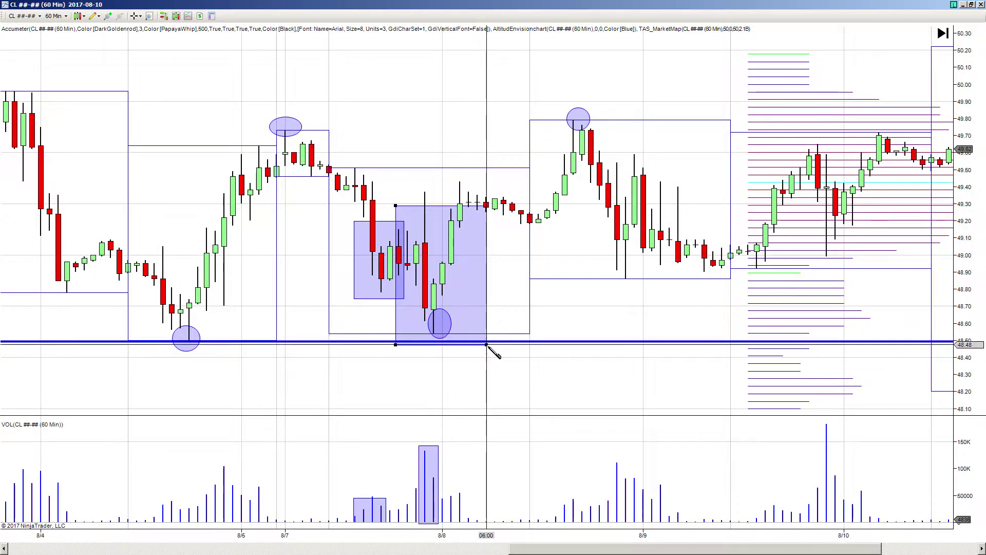
pyautogui.click(486, 344)
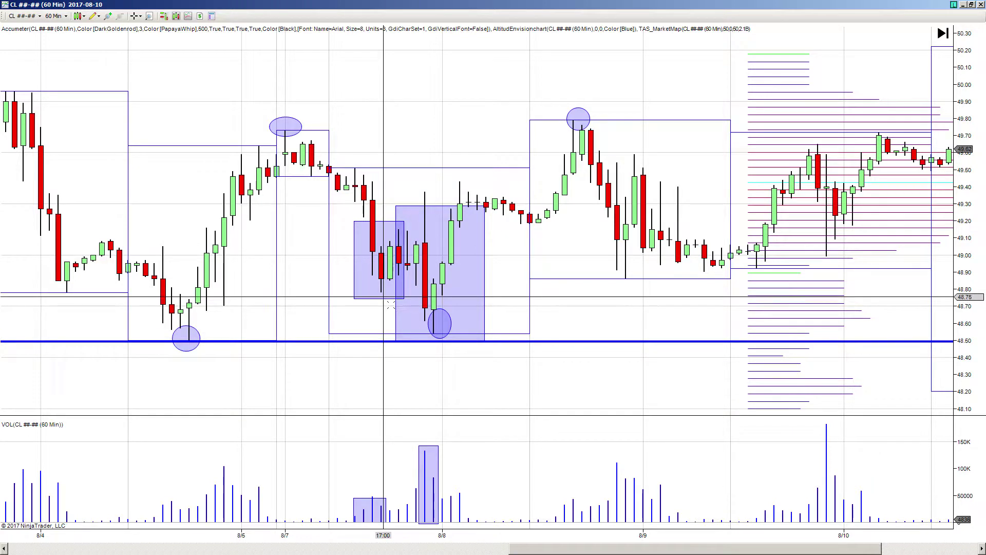
# Step: Remove all drawing objects from the CL chart and confirm the removal
pyautogui.rightClick(306, 281)
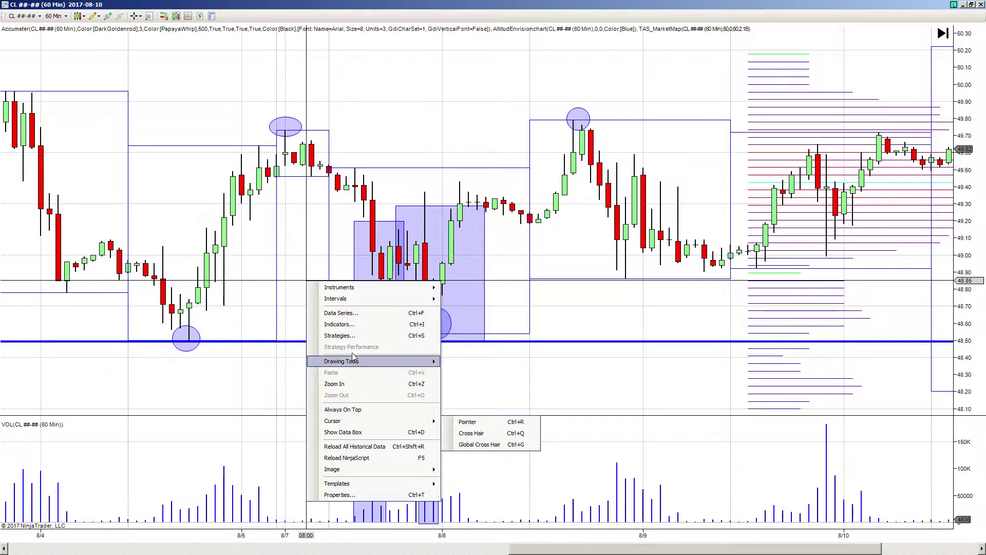
pyautogui.moveTo(358, 362)
pyautogui.click(492, 548)
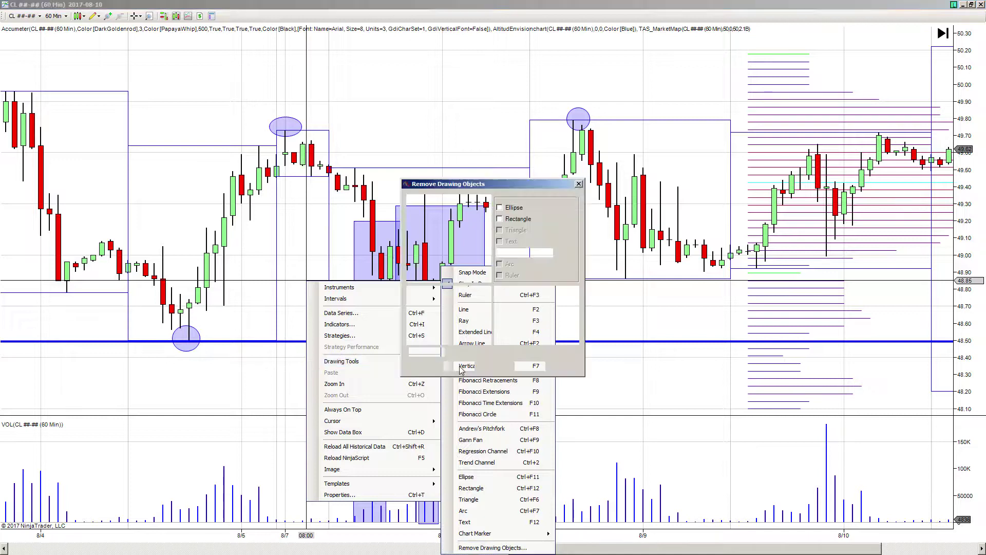
pyautogui.click(458, 365)
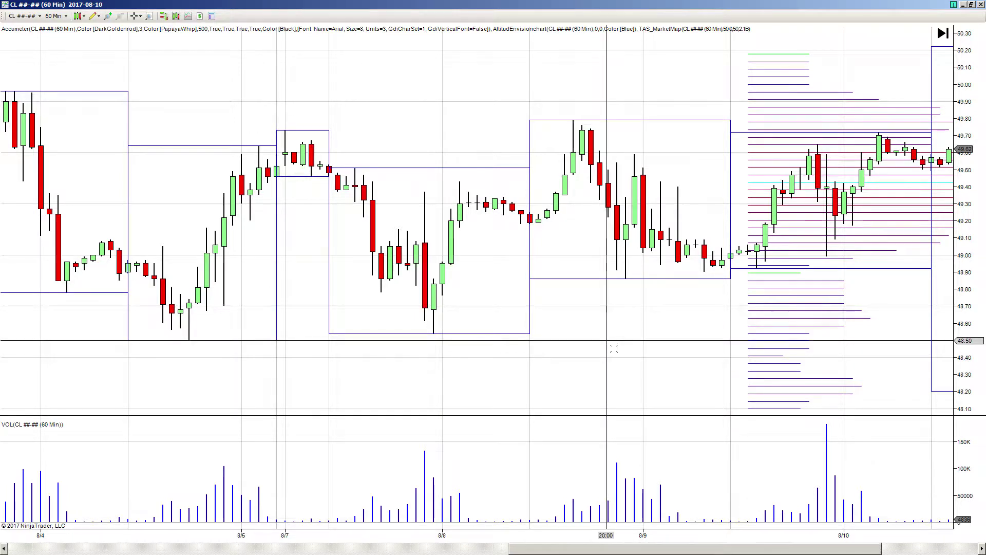
# Step: Draw shaded rectangles over the 8/10 spike candles and their matching volume bars
pyautogui.moveTo(607, 340); pyautogui.dragTo(435, 339)
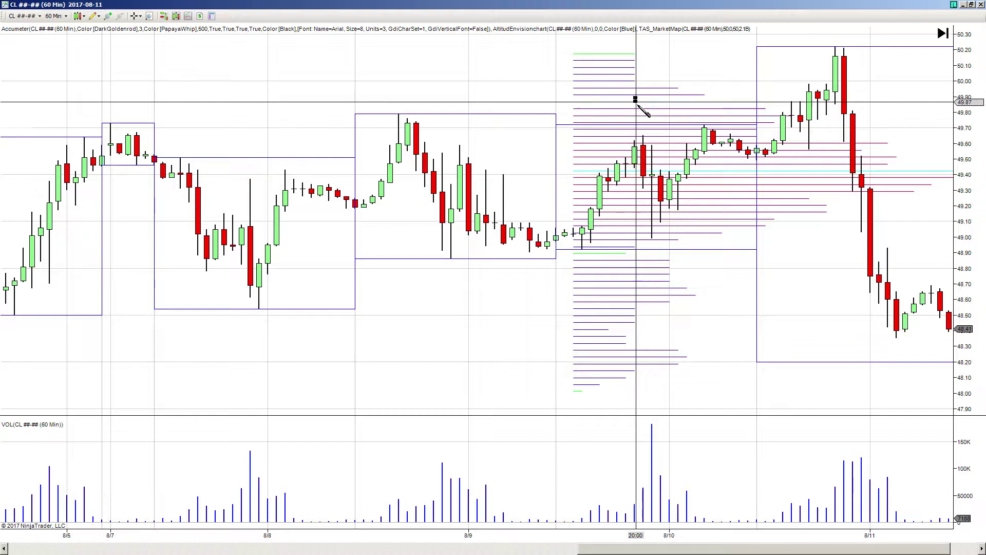
pyautogui.moveTo(635, 99)
pyautogui.mouseDown()
pyautogui.moveTo(671, 236)
pyautogui.moveTo(675, 445)
pyautogui.moveTo(677, 404)
pyautogui.mouseUp()
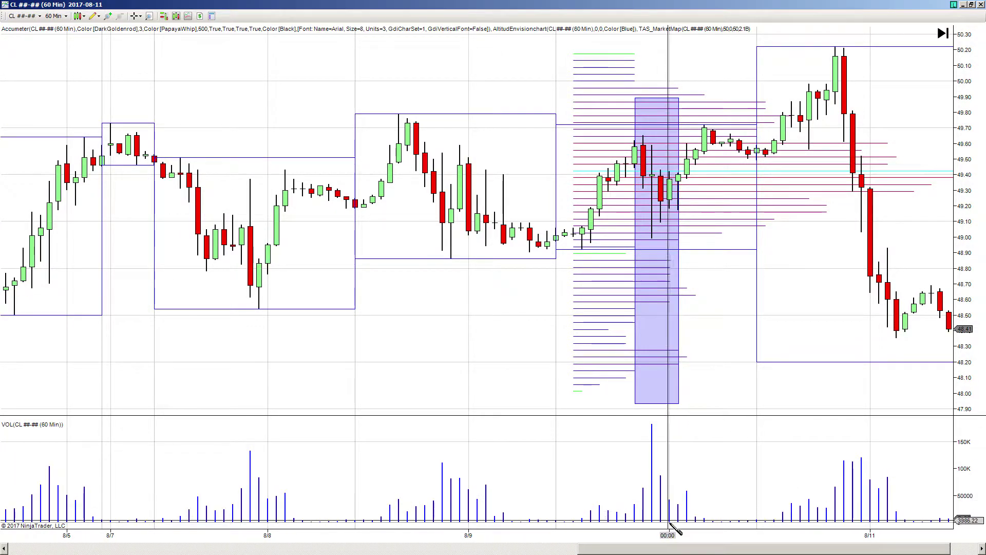
pyautogui.moveTo(674, 521); pyautogui.dragTo(642, 420)
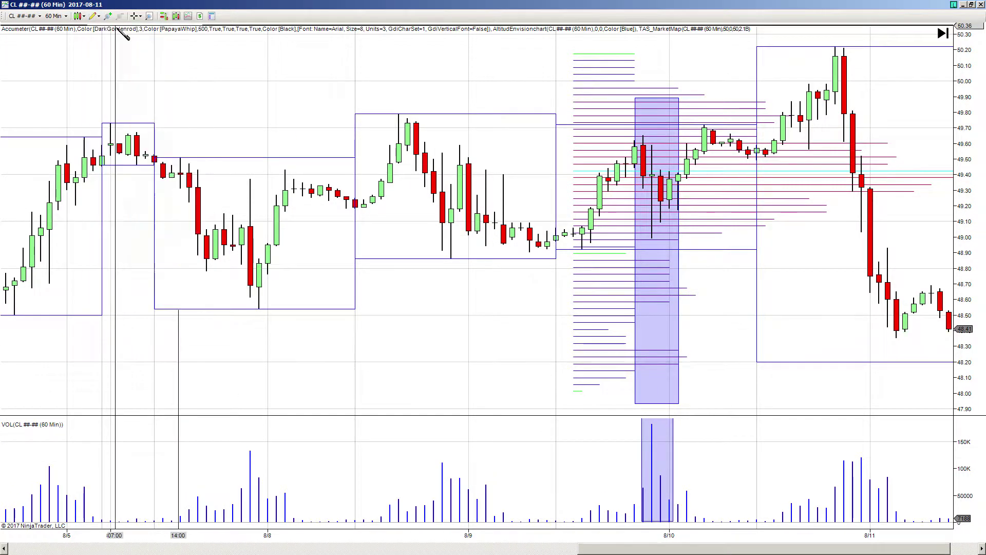
# Step: Place a horizontal line at about 48.85
pyautogui.click(95, 19)
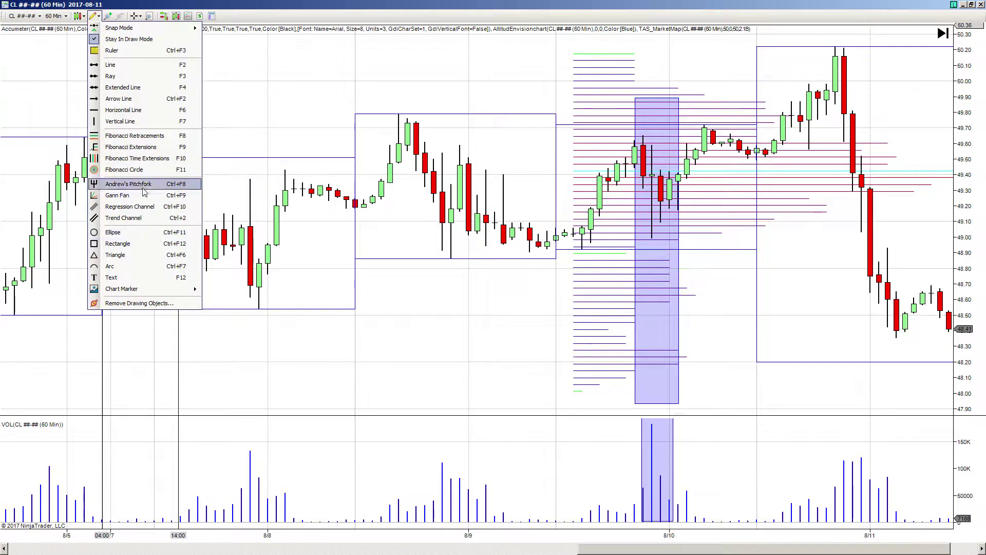
pyautogui.click(125, 111)
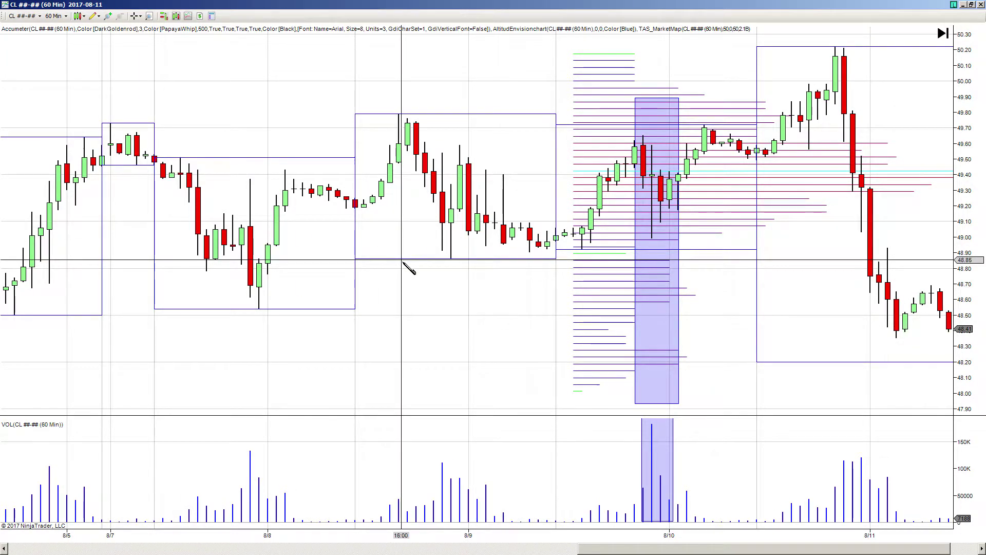
pyautogui.click(401, 260)
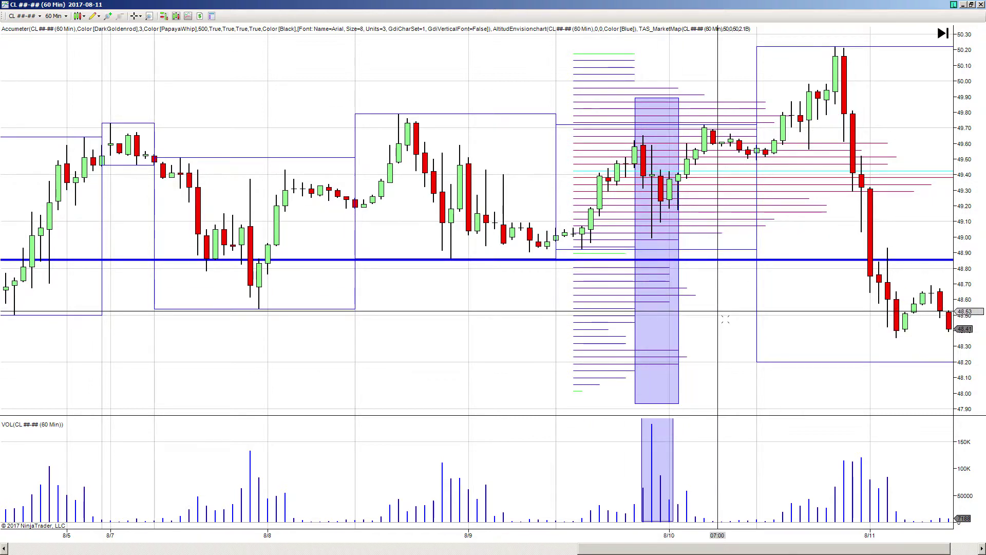
pyautogui.moveTo(725, 319); pyautogui.dragTo(675, 315)
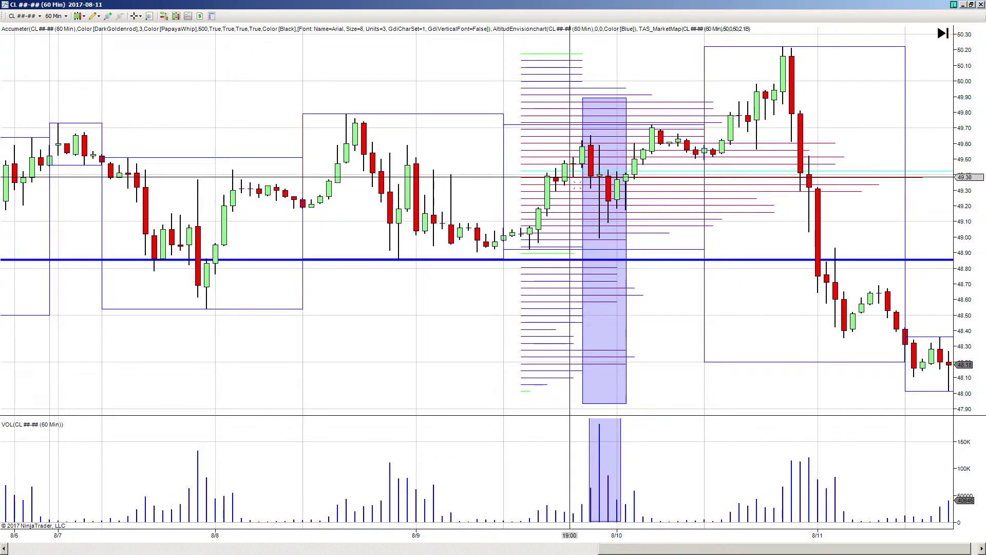
# Step: Bring the 8/11 bars into view and box the morning low candles and their volume bars
pyautogui.moveTo(602, 184); pyautogui.dragTo(337, 186)
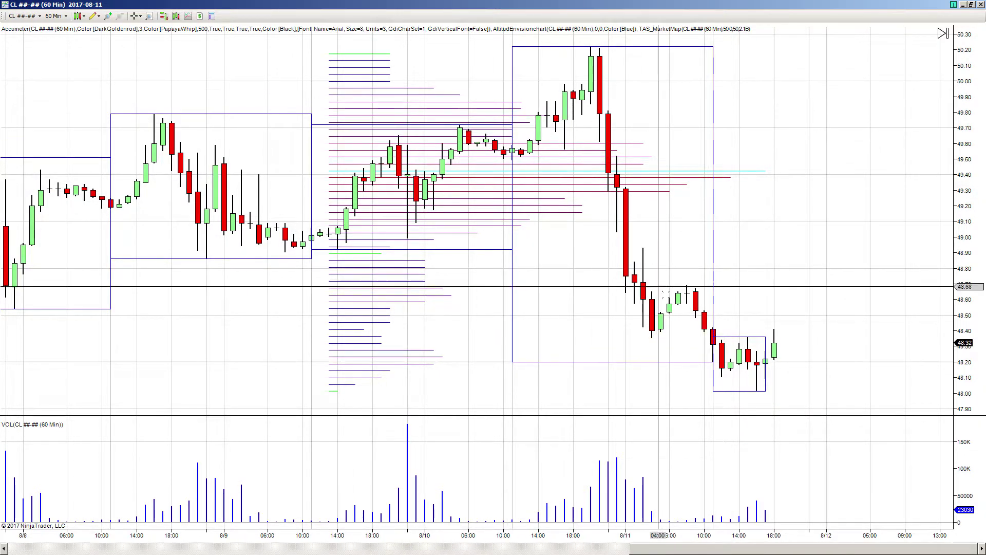
pyautogui.moveTo(574, 314); pyautogui.dragTo(497, 316)
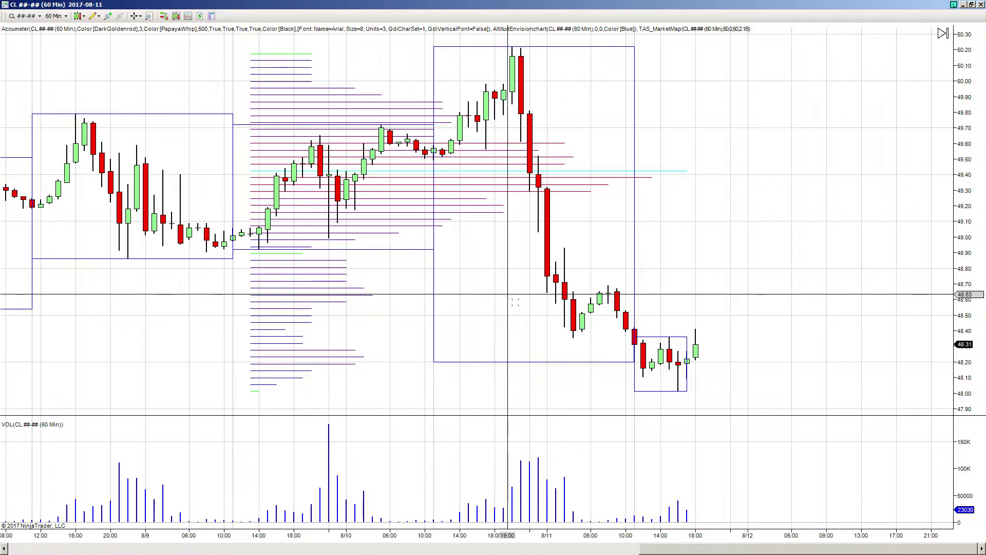
pyautogui.click(98, 16)
pyautogui.click(162, 245)
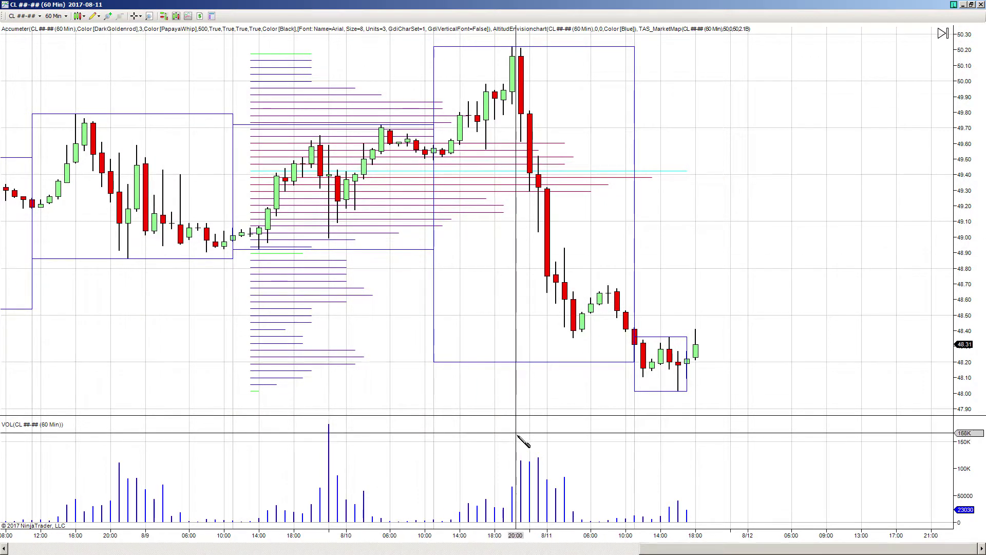
pyautogui.click(591, 281)
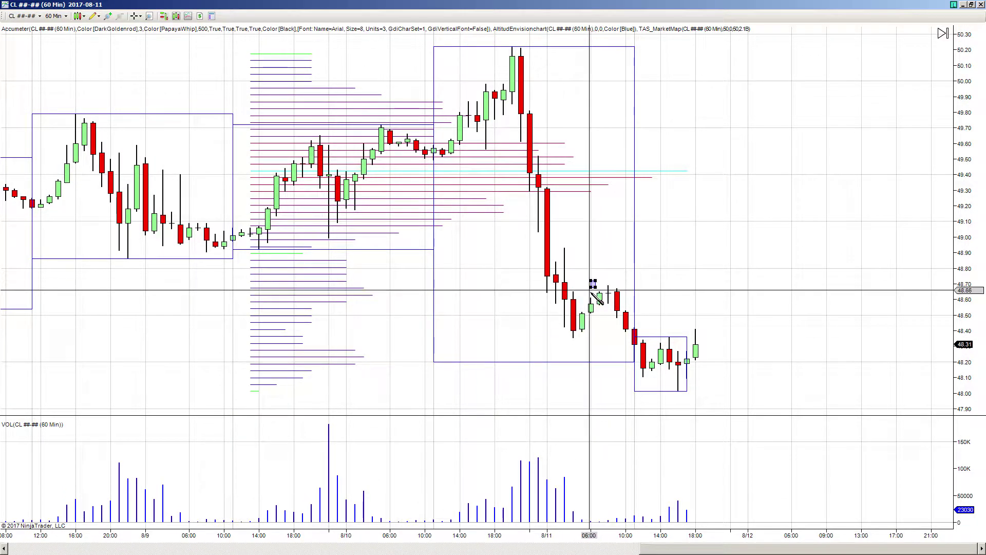
pyautogui.click(559, 338)
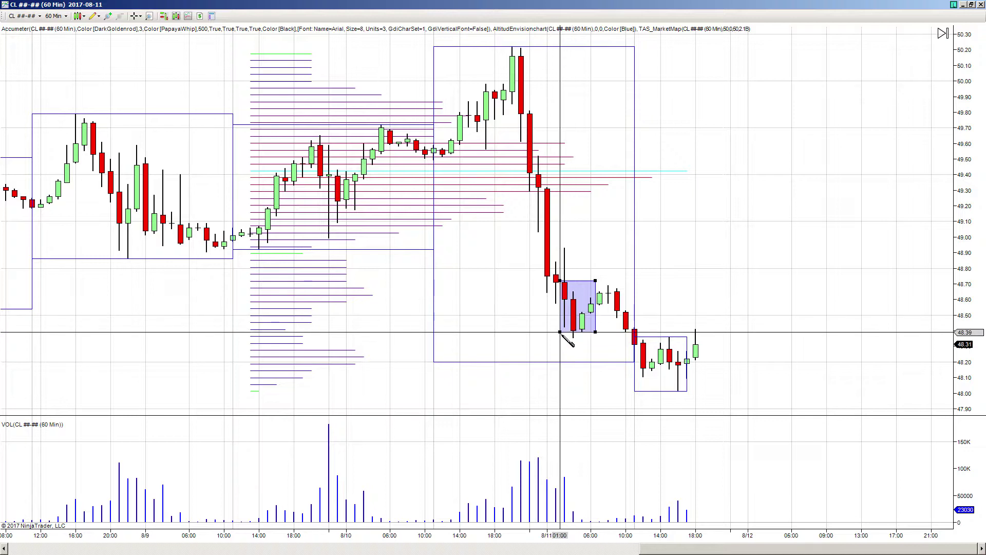
pyautogui.click(594, 470)
pyautogui.click(552, 523)
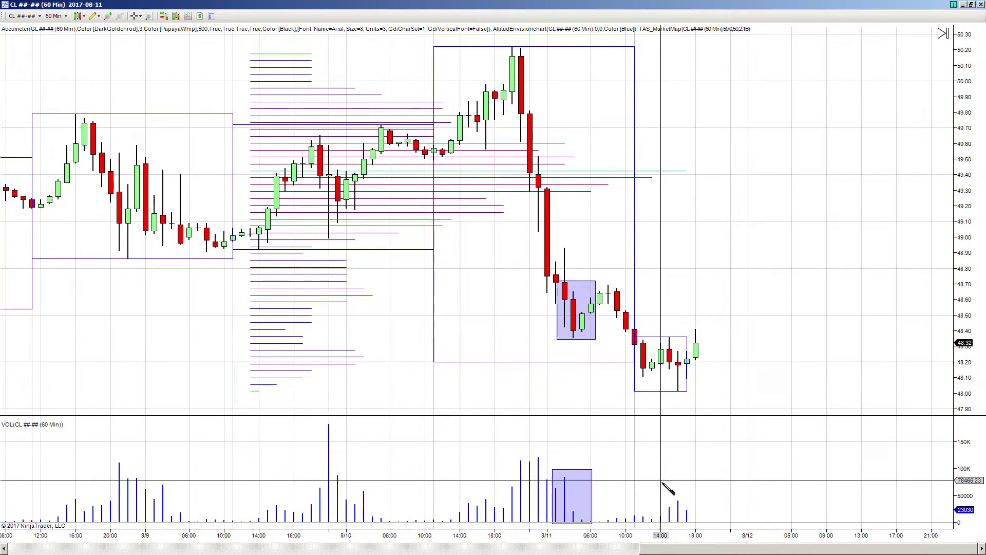
# Step: Box the final 8/11 price and volume bars, then scroll back to the late June bars
pyautogui.moveTo(694, 522); pyautogui.dragTo(664, 493)
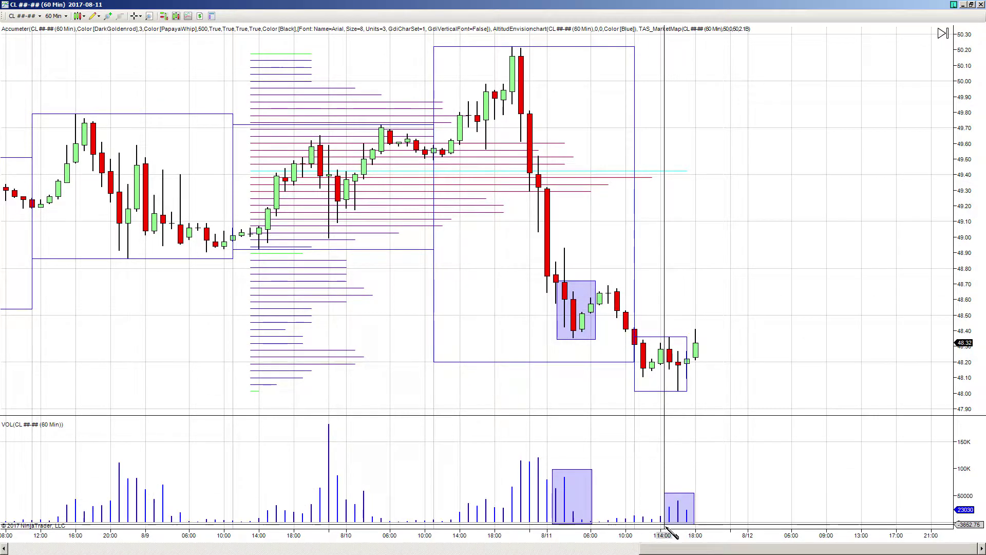
pyautogui.moveTo(690, 402); pyautogui.dragTo(643, 335)
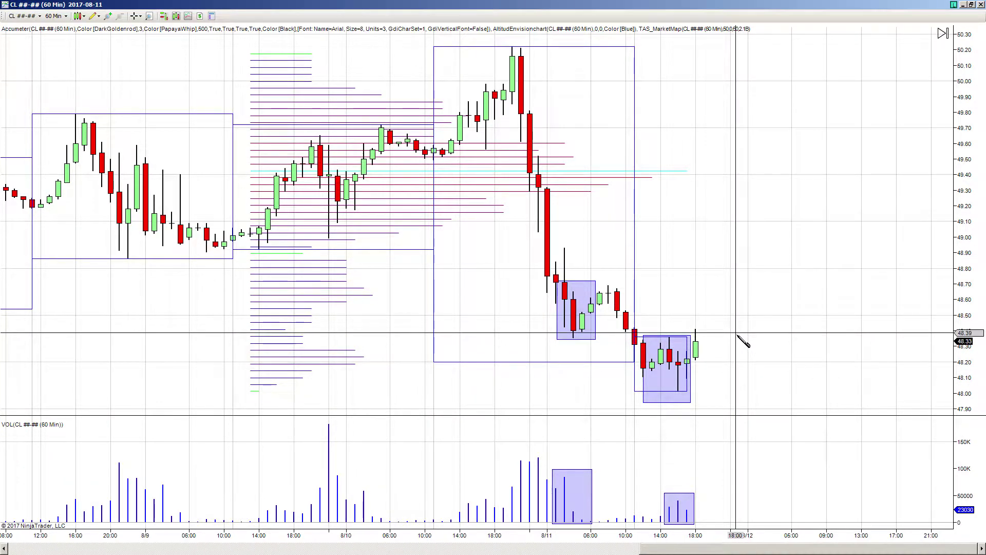
pyautogui.scroll(-3, 753, 328)
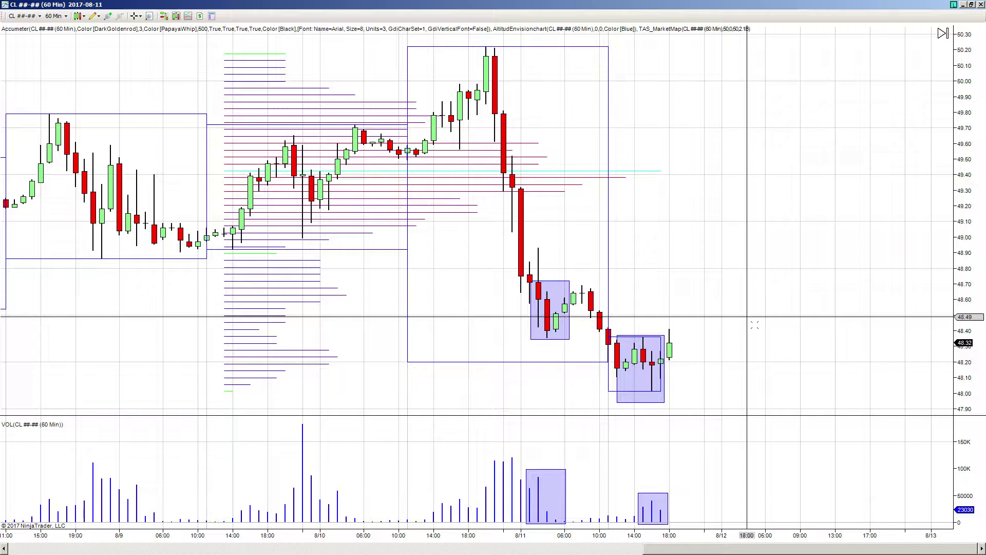
pyautogui.hscroll(-15, 754, 324)
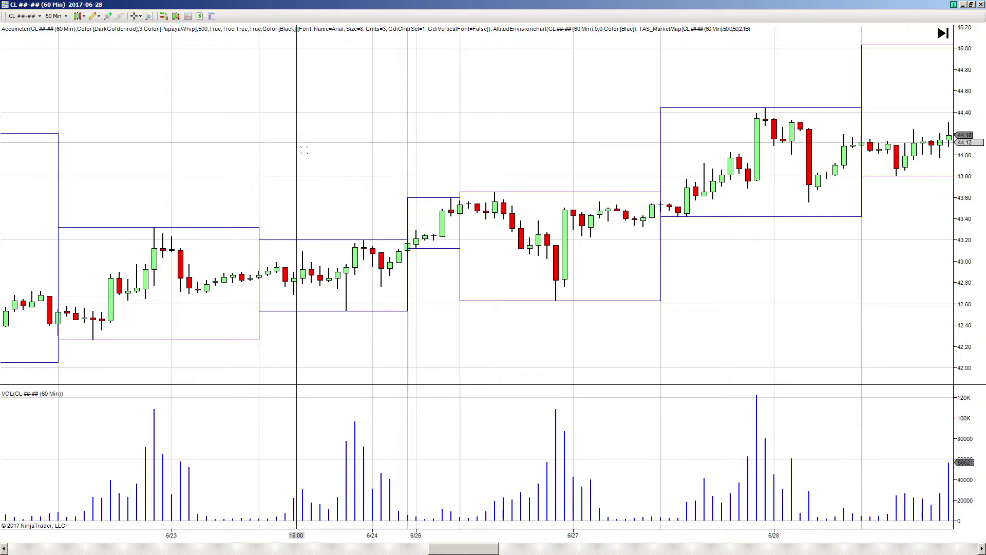
# Step: Draw rectangles on the 6/27 low candle, across the 6/24 price range, and over the 6/27 volume spike
pyautogui.click(95, 17)
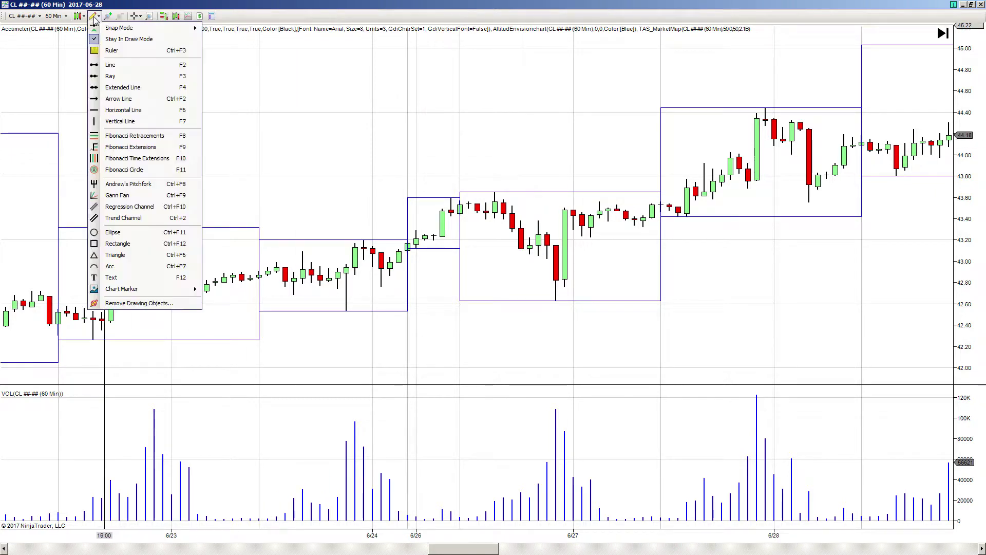
pyautogui.click(118, 243)
pyautogui.click(563, 307)
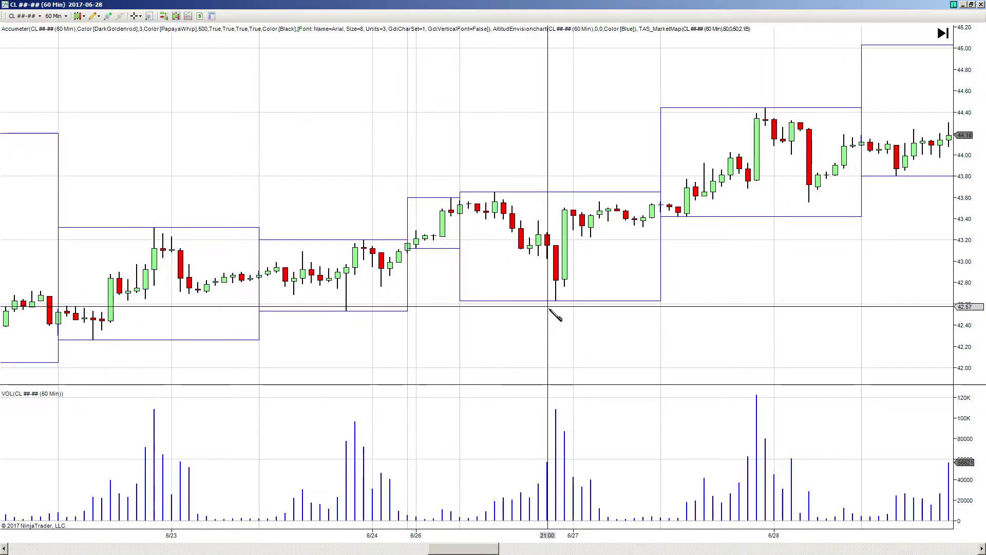
pyautogui.click(558, 241)
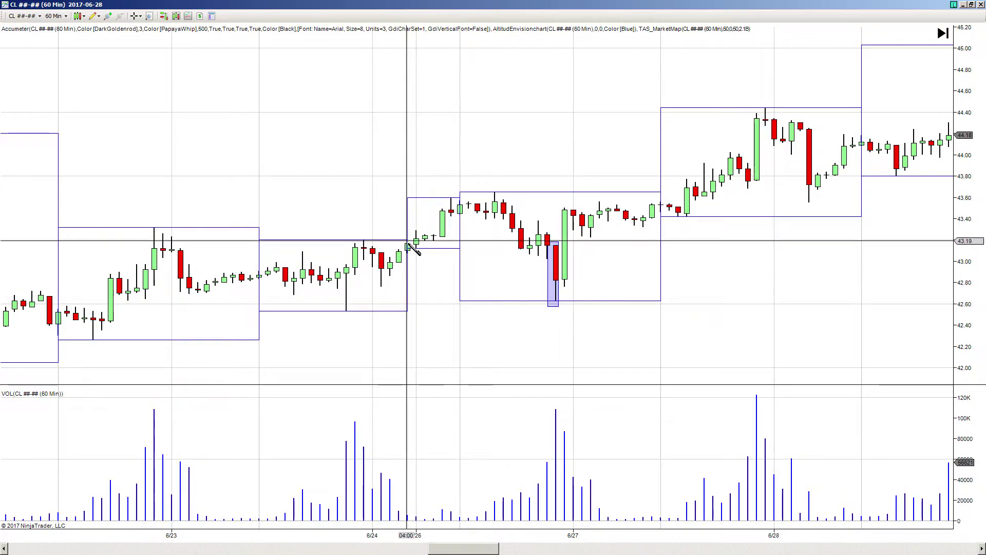
pyautogui.click(406, 240)
pyautogui.click(260, 311)
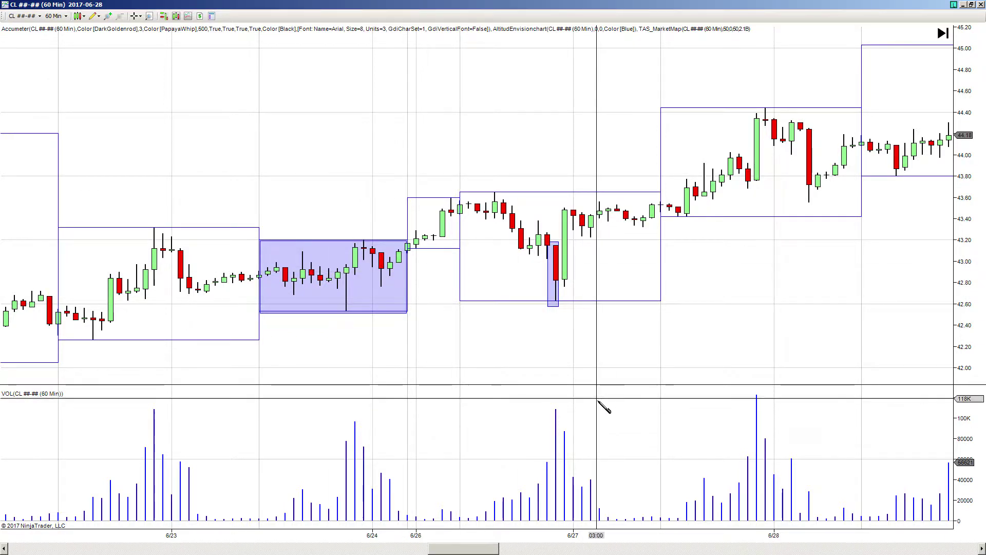
pyautogui.click(560, 405)
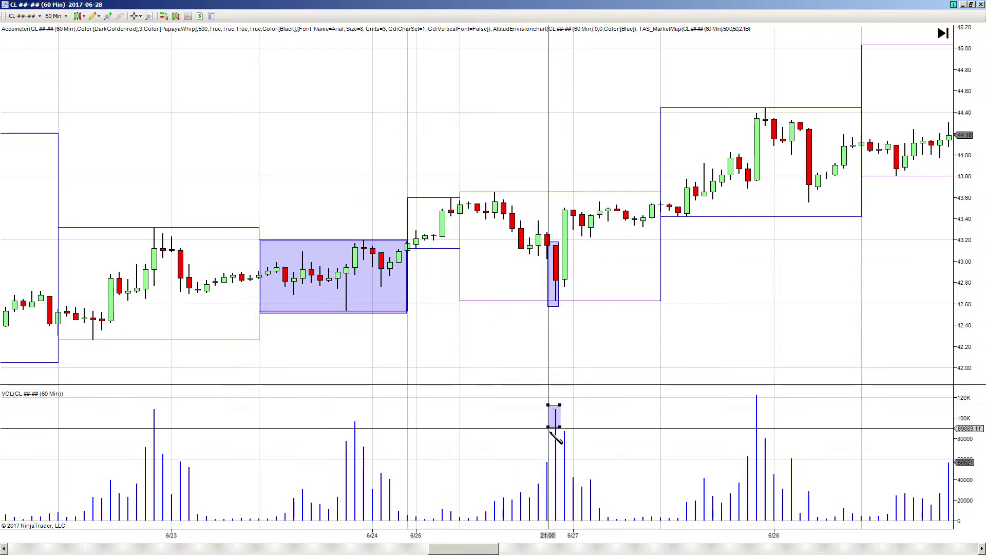
pyautogui.click(550, 520)
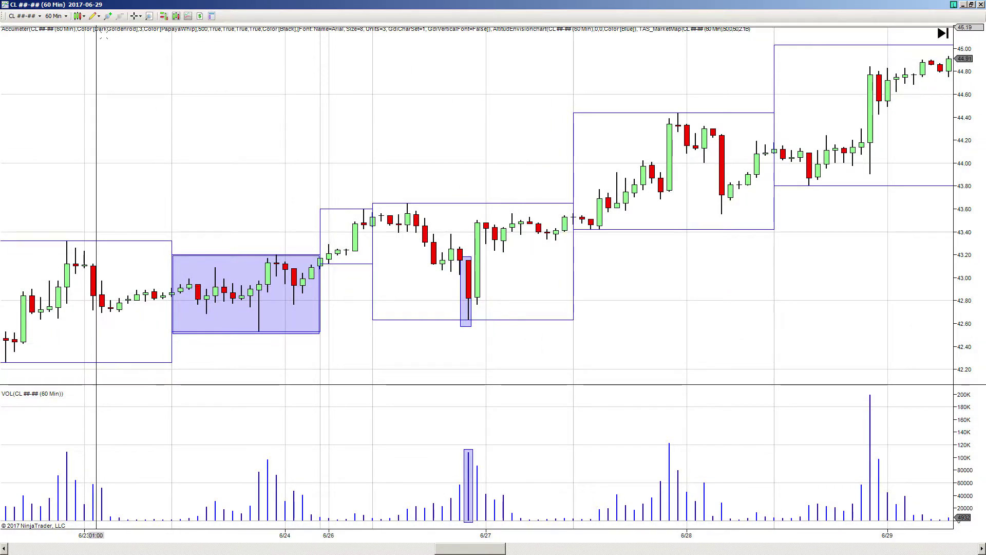
# Step: Cover the 6/28 Accumeter range box, about 43.43 to 44.45, with a rectangle
pyautogui.click(93, 16)
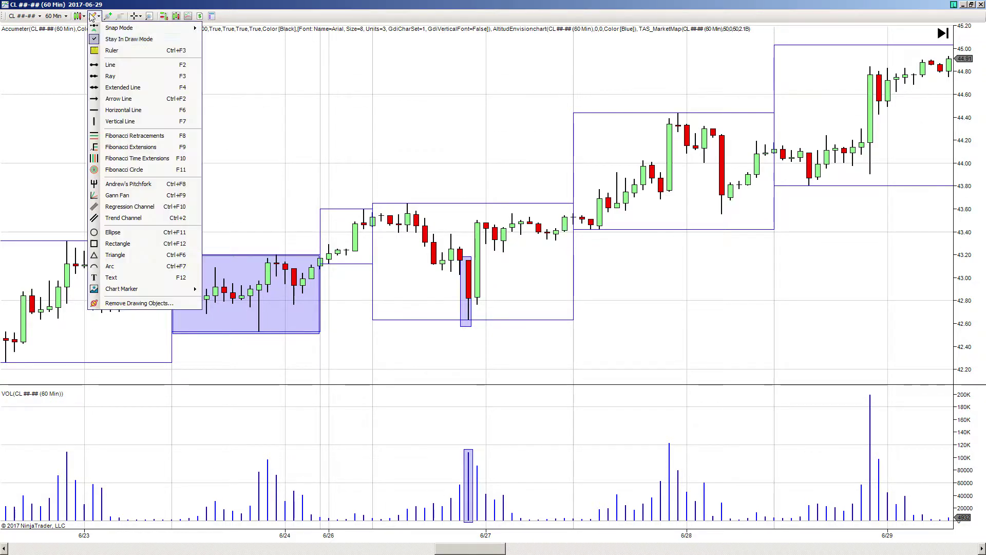
pyautogui.click(128, 267)
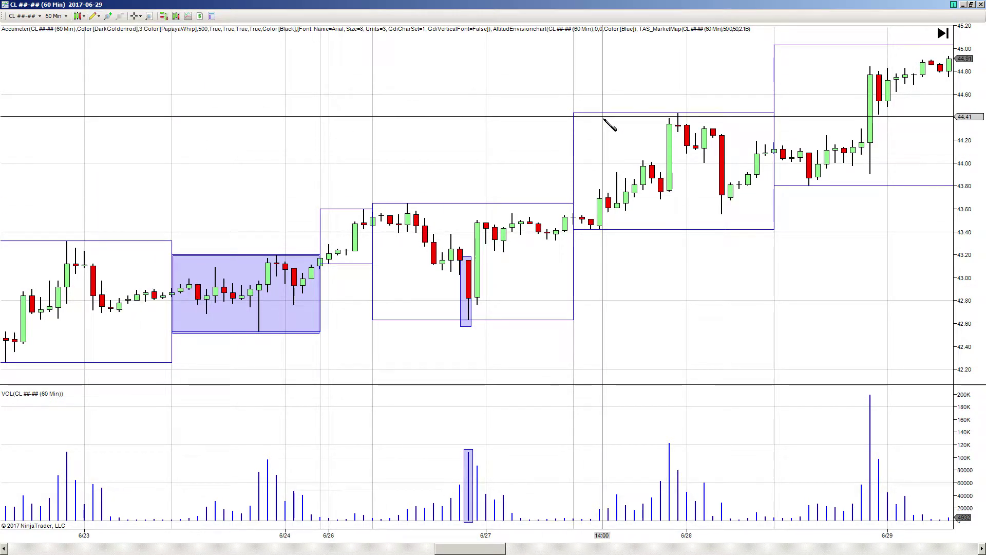
pyautogui.click(573, 113)
pyautogui.click(775, 229)
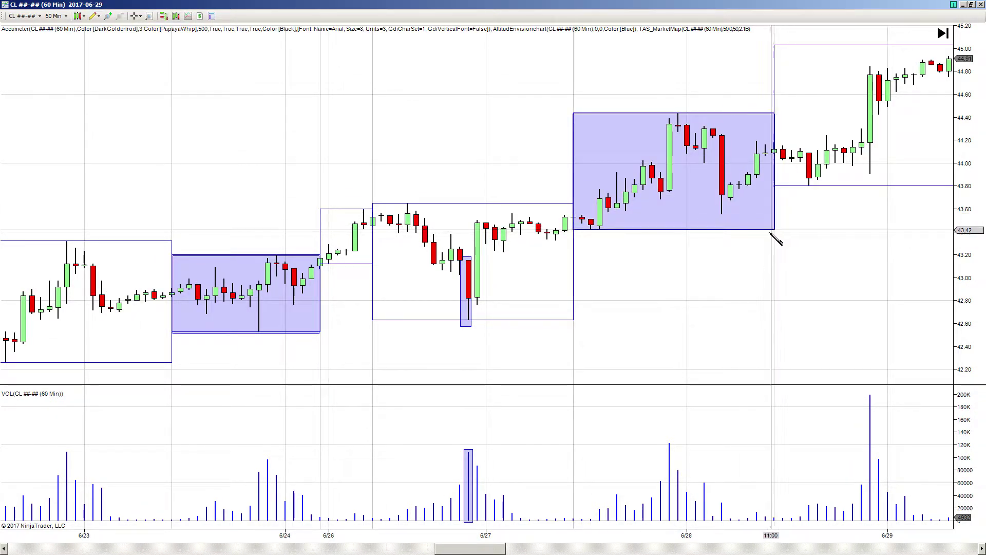